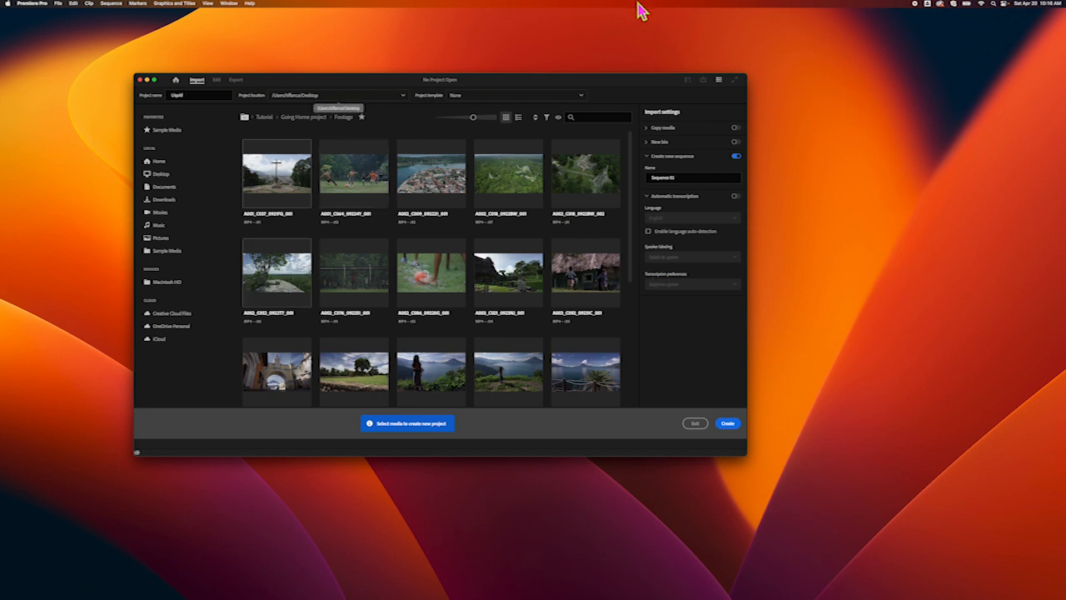
Create the Liquid project and expand its window to fill the screen
click(727, 423)
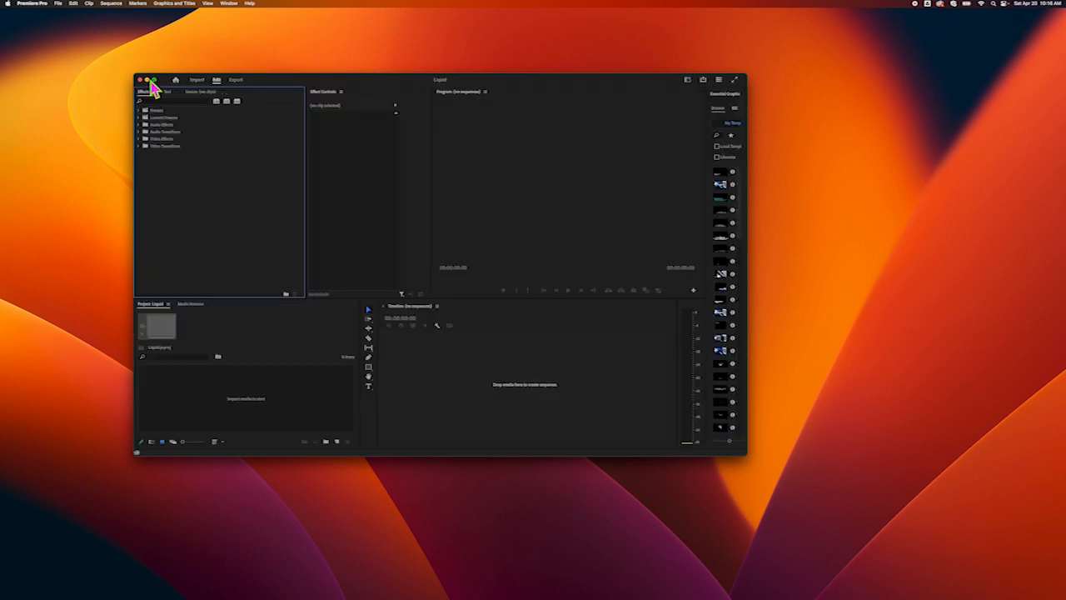
click(155, 80)
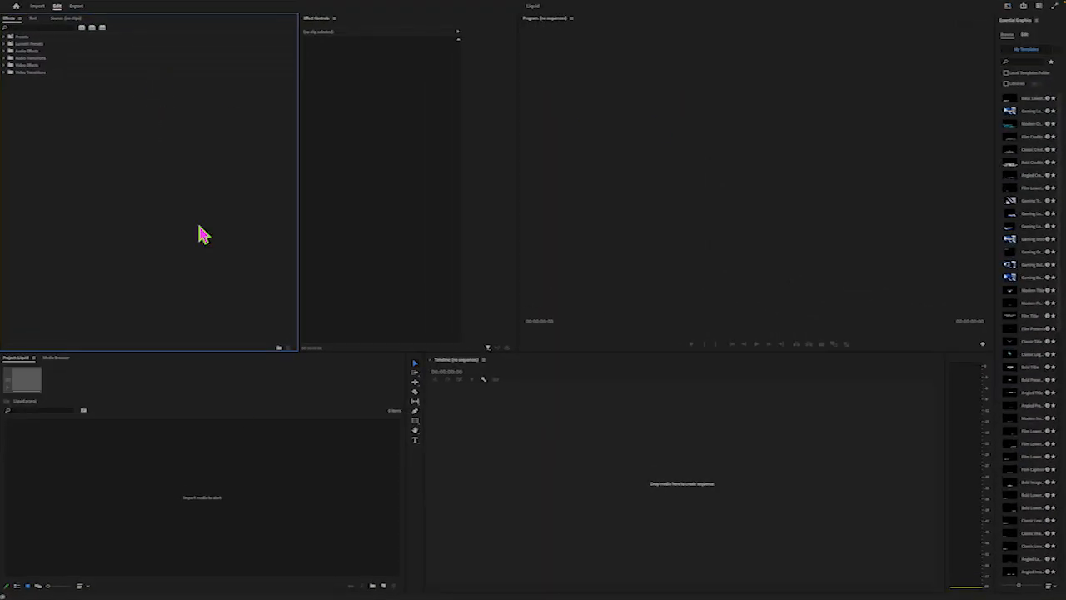
click(285, 468)
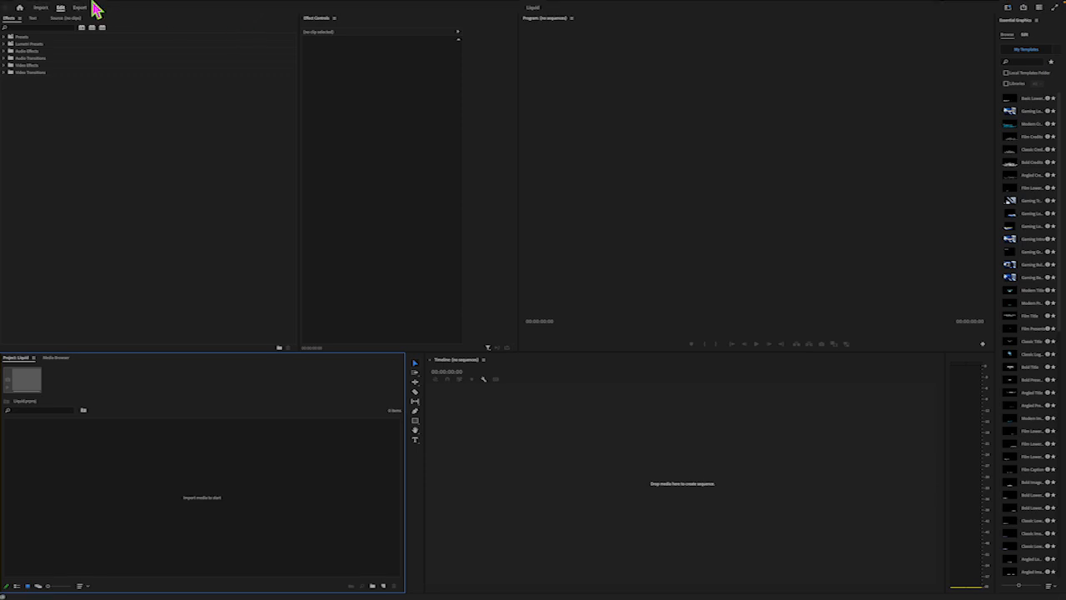
Import the video files drip.mp4, sticky.mp4 and bubbles.mp4 from the Desktop folder into the project
click(56, 3)
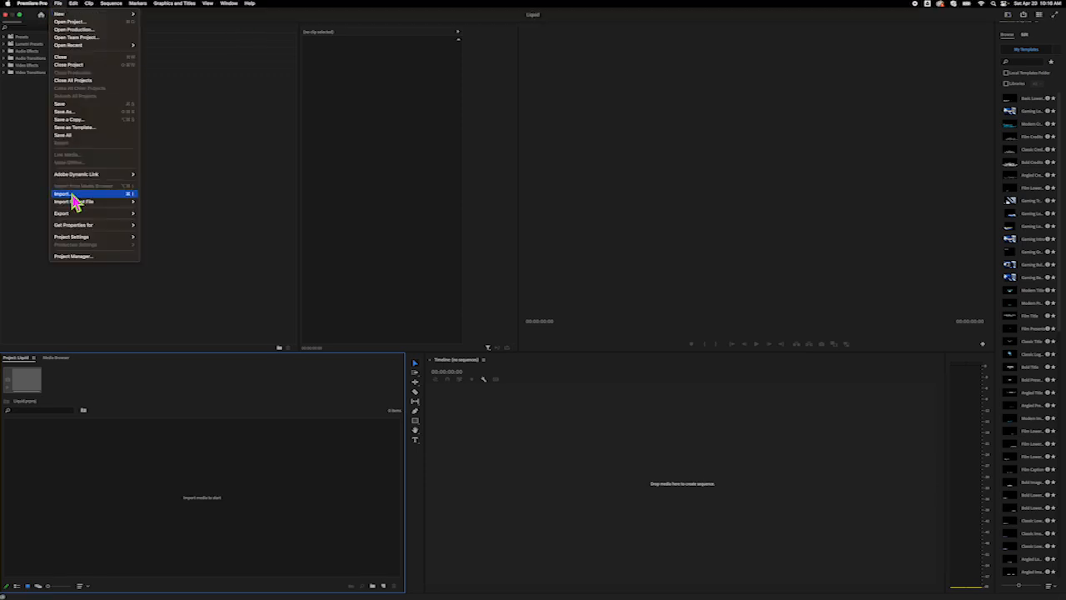
click(72, 196)
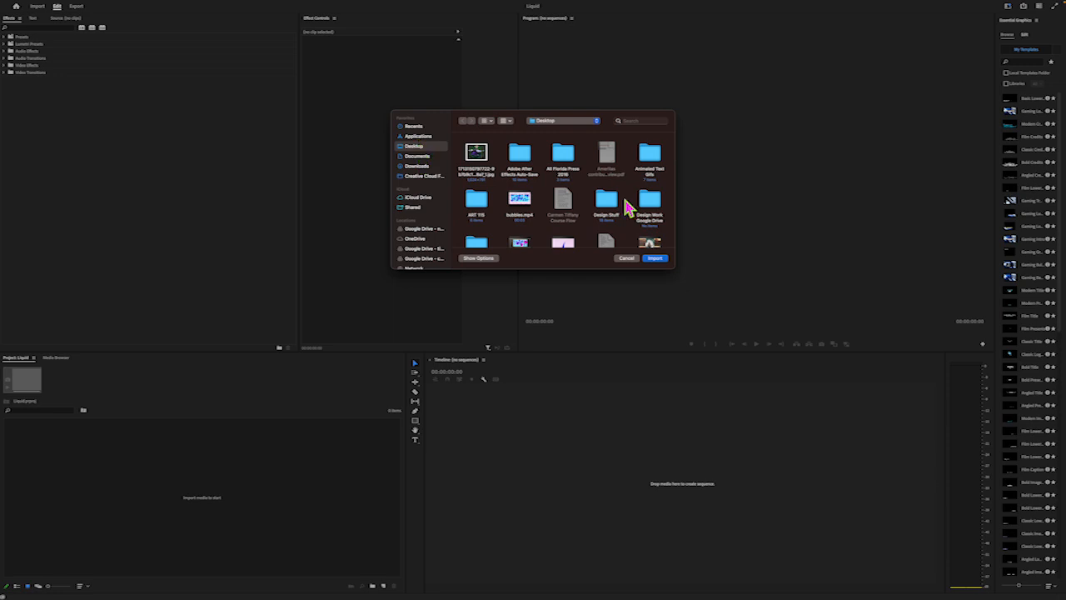
scroll(625, 208, down, 5)
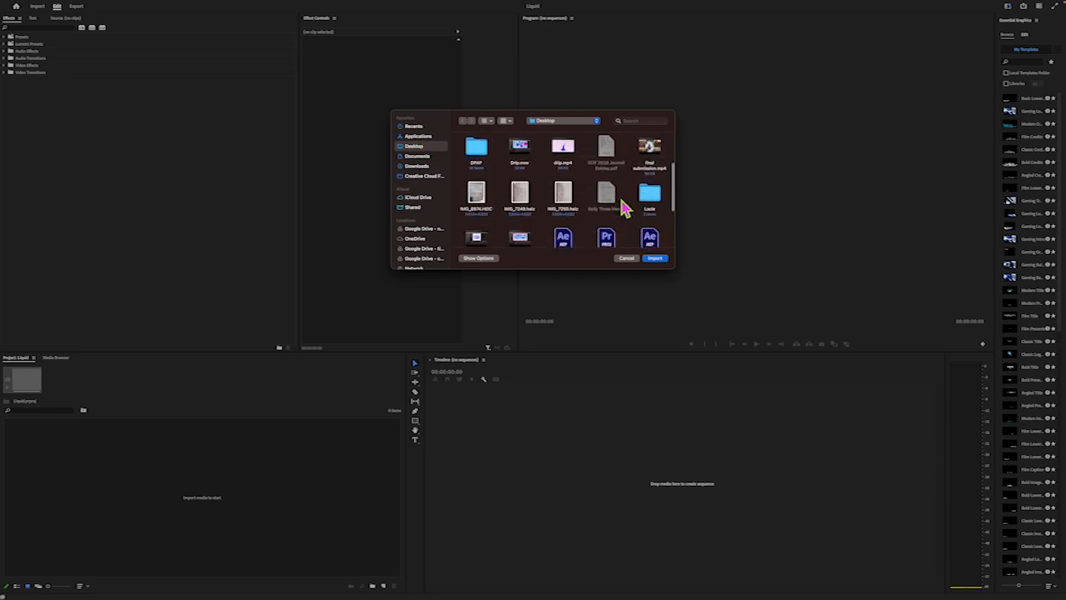
click(572, 155)
scroll(581, 195, down, 6)
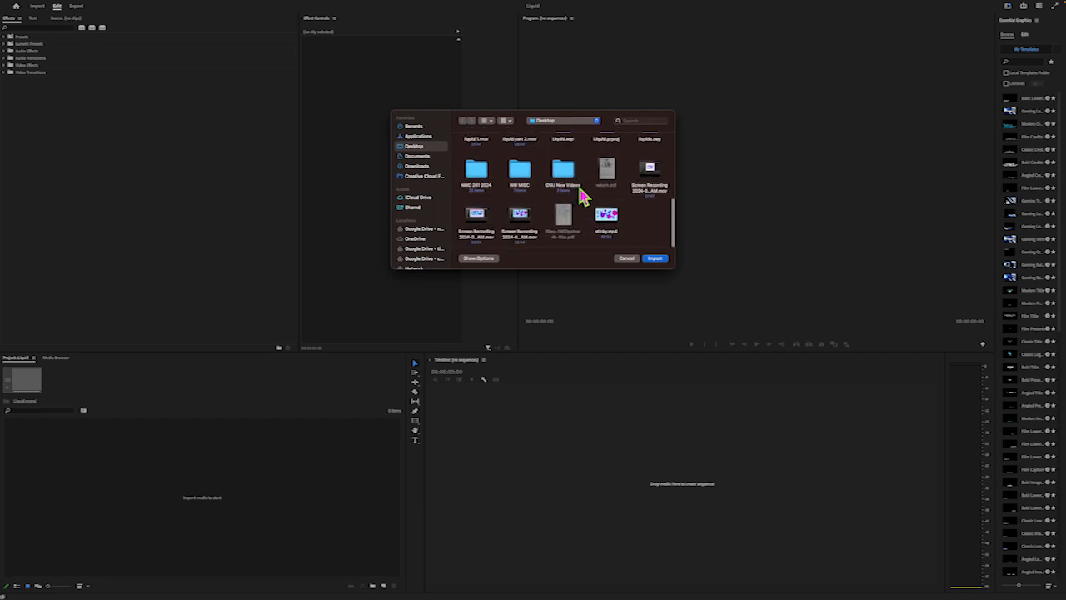
click(613, 220)
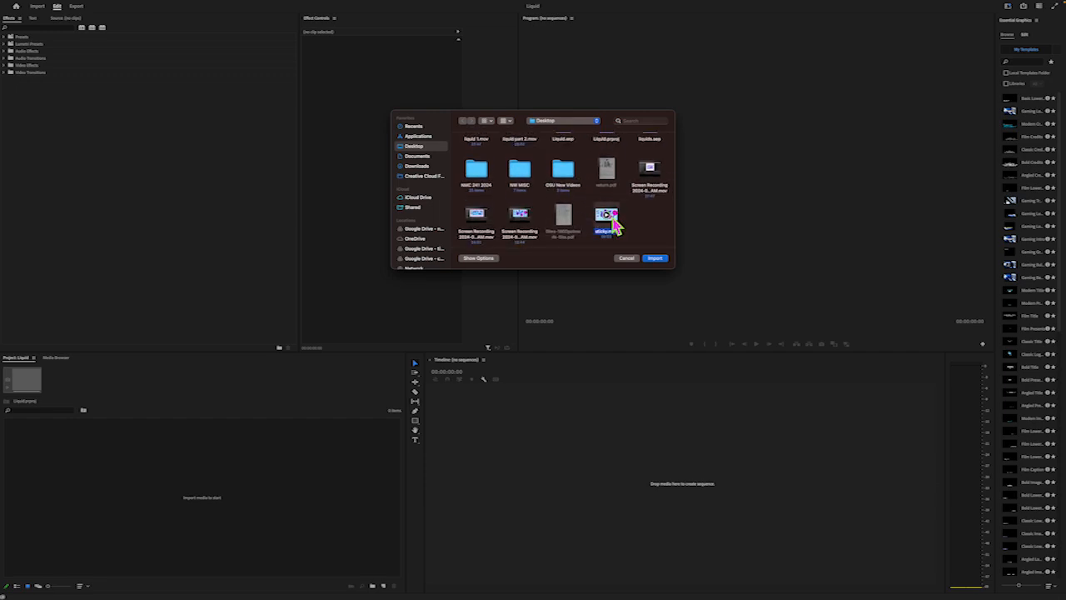
scroll(613, 222, up, 5)
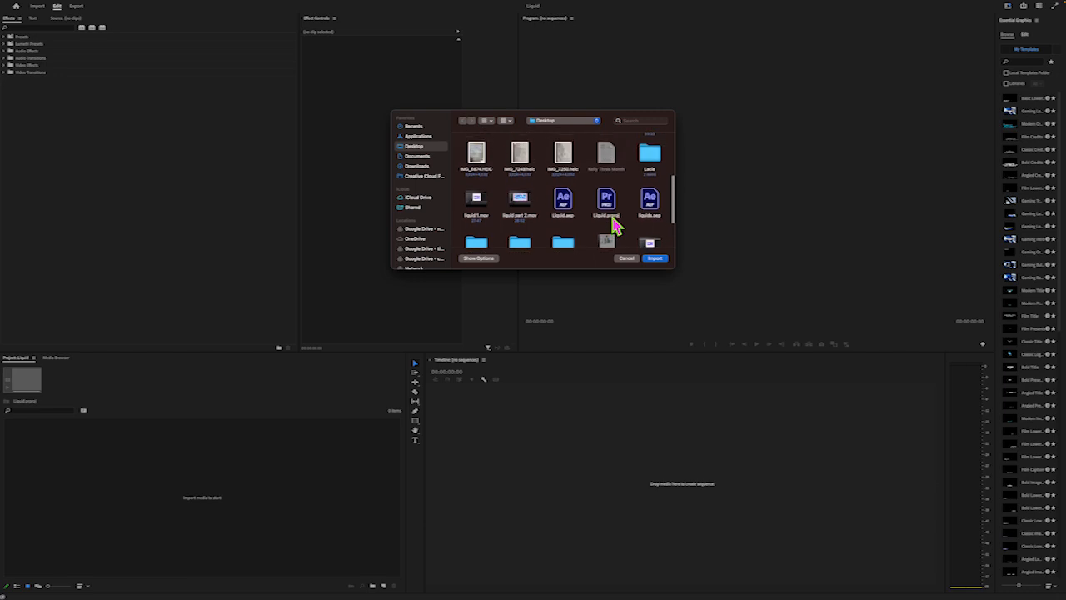
scroll(612, 225, up, 3)
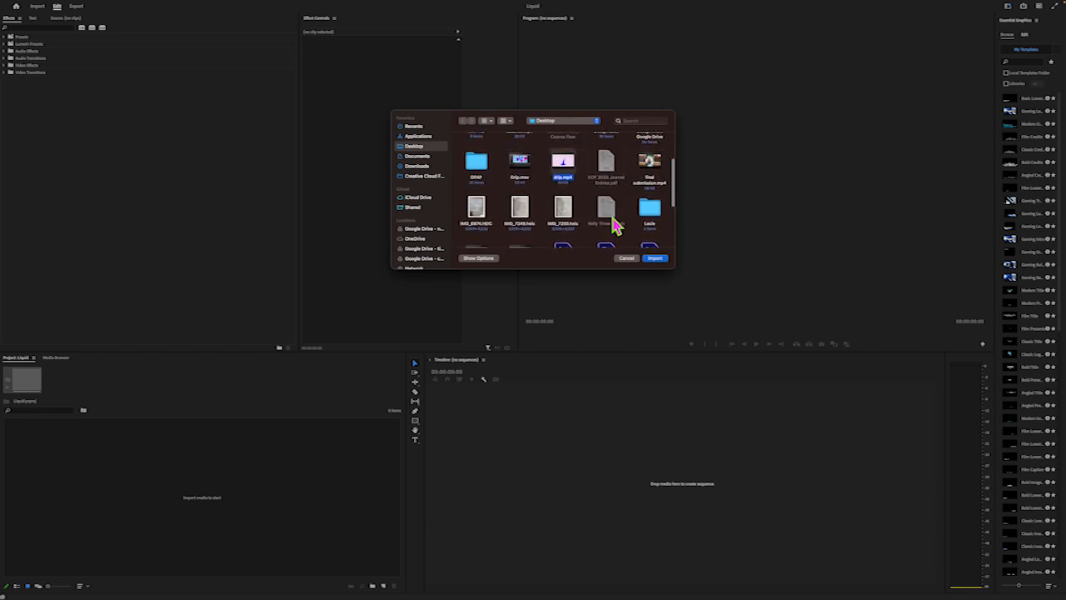
scroll(613, 225, up, 2)
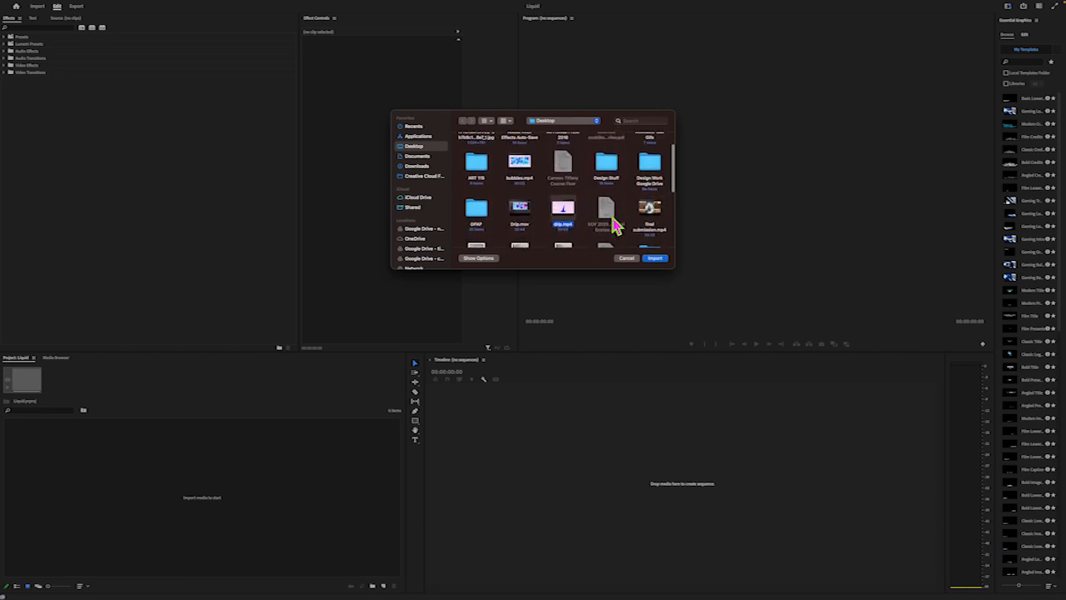
scroll(613, 223, up, 1)
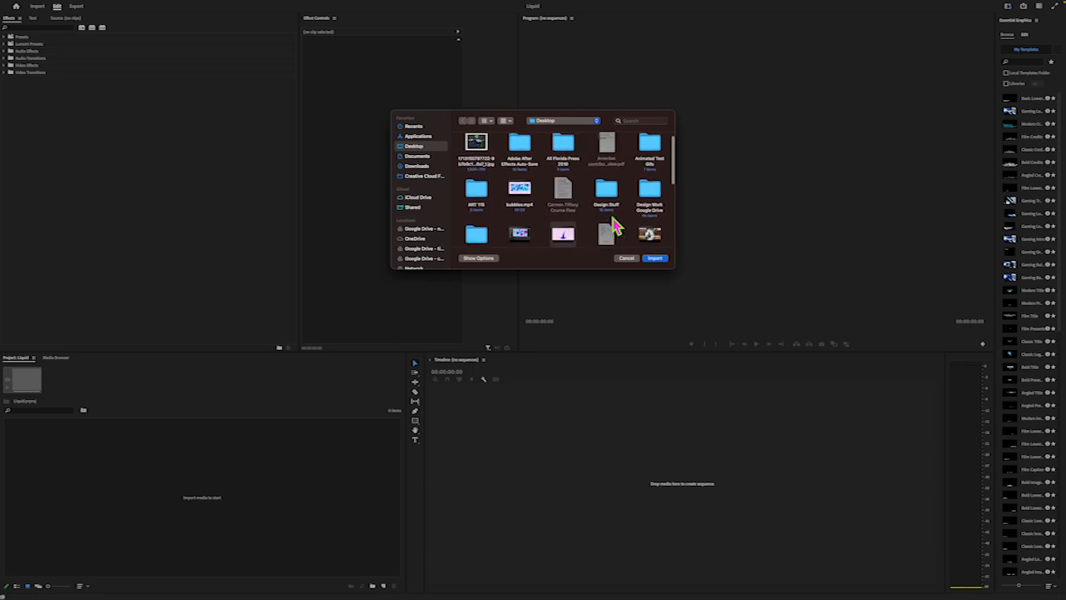
click(528, 200)
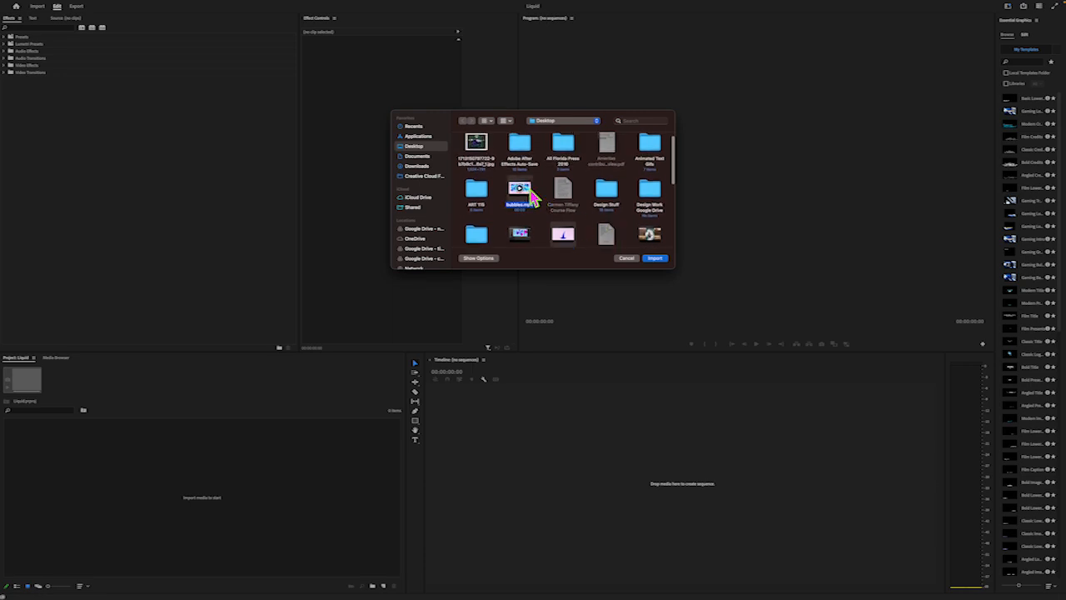
click(655, 258)
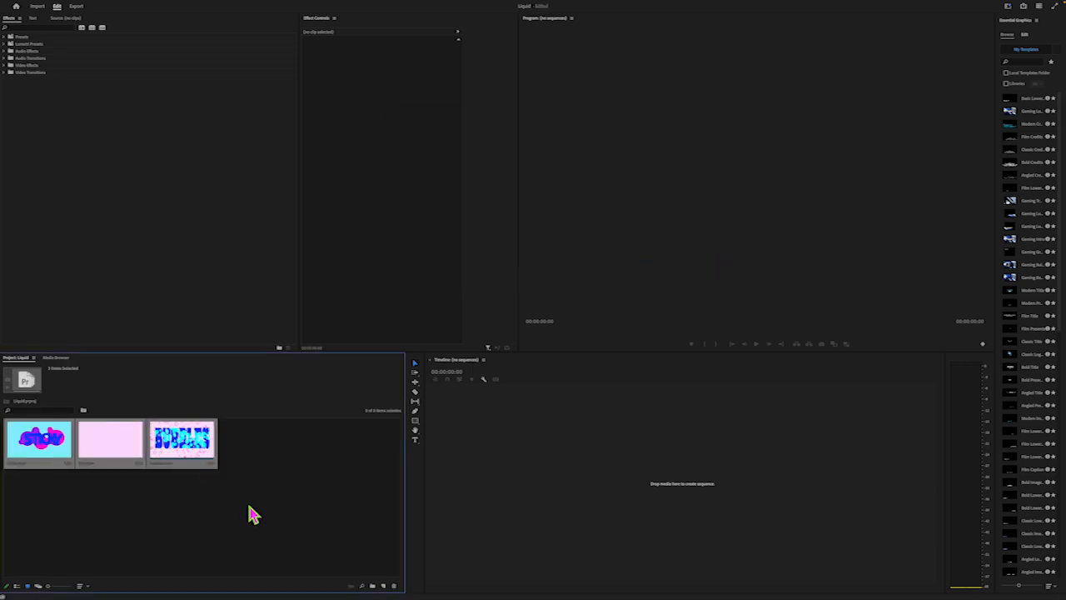
click(283, 466)
Create a new sequence with the HDV 1080p24 preset, named Liquids Tutorial
mouse_move(333, 7)
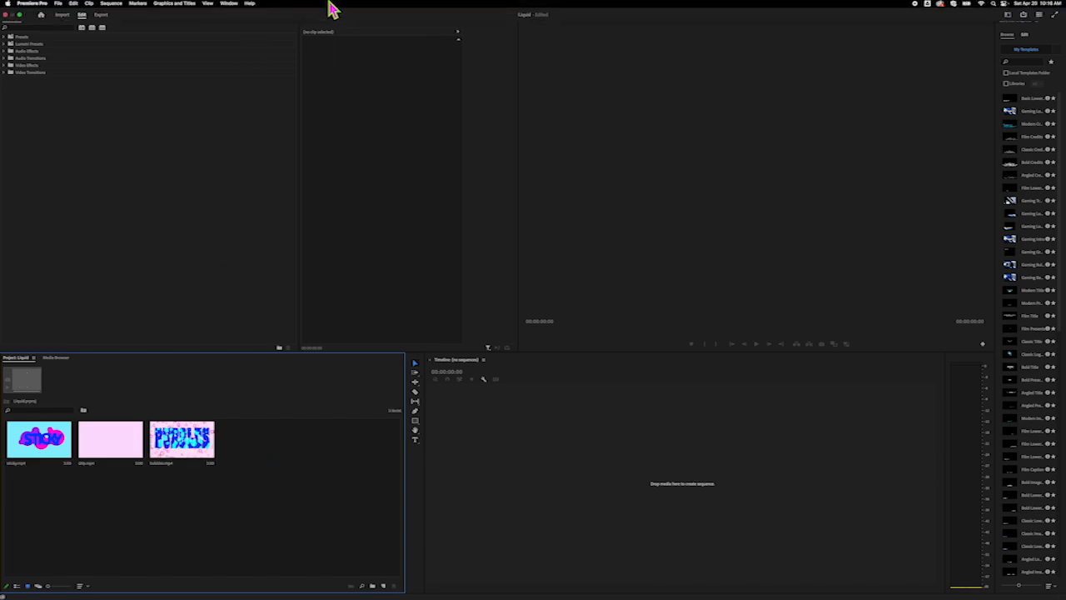
click(60, 3)
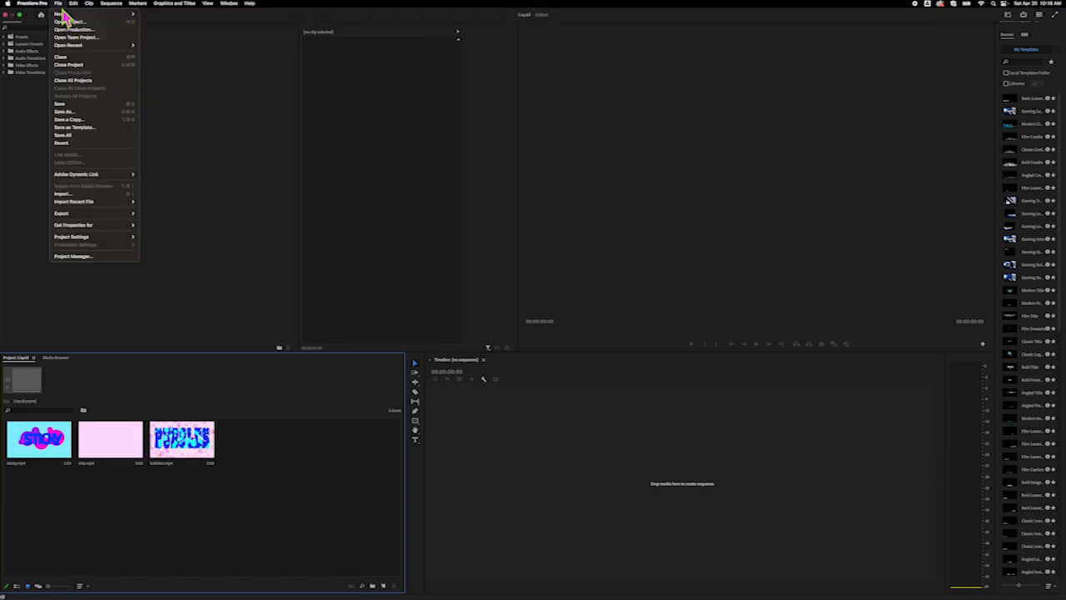
mouse_move(73, 14)
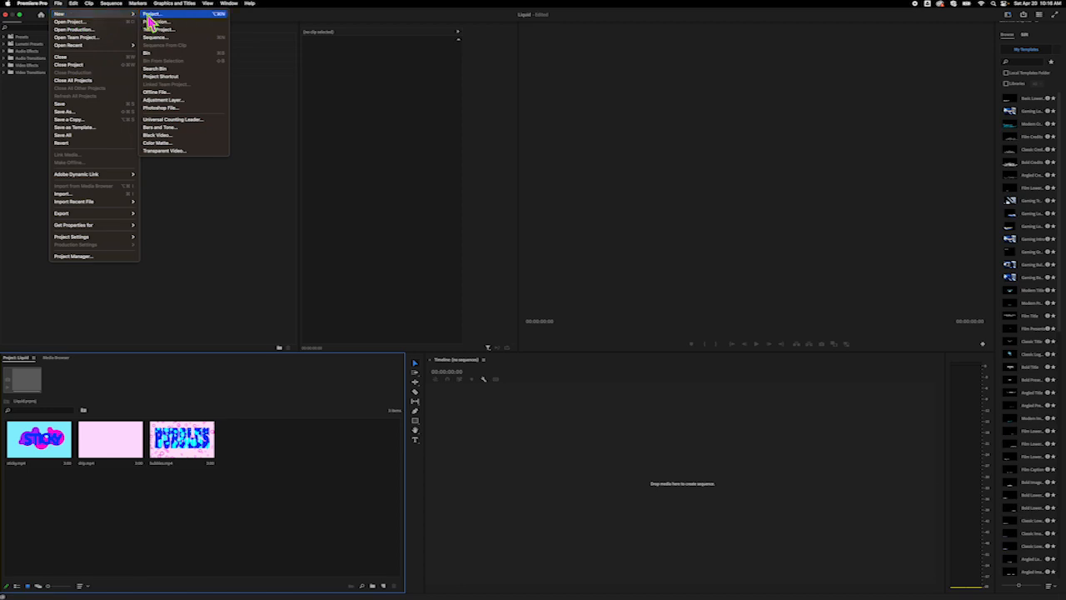
click(160, 38)
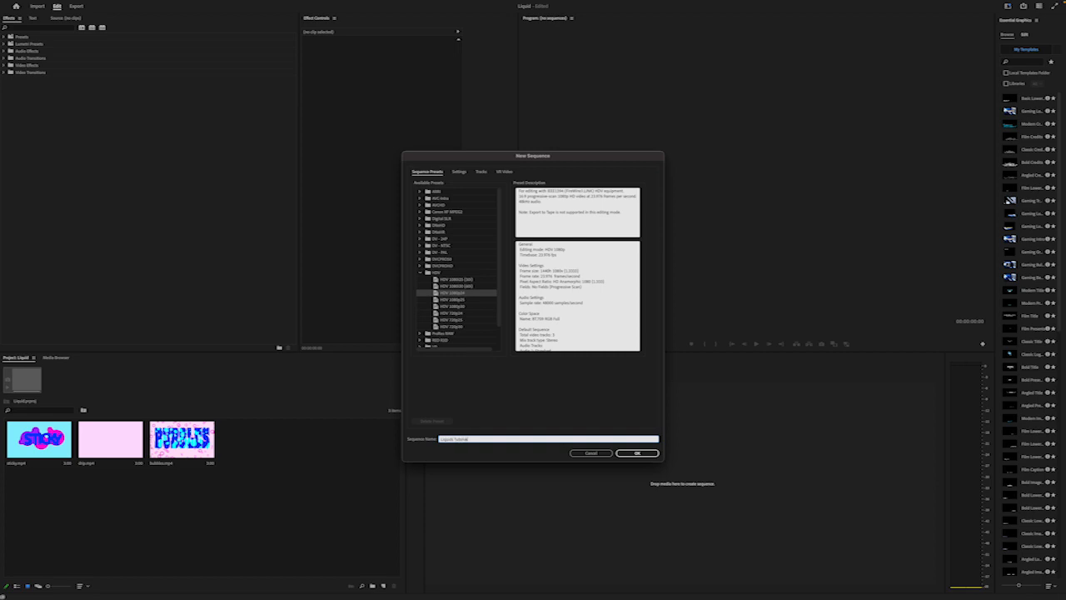
click(633, 457)
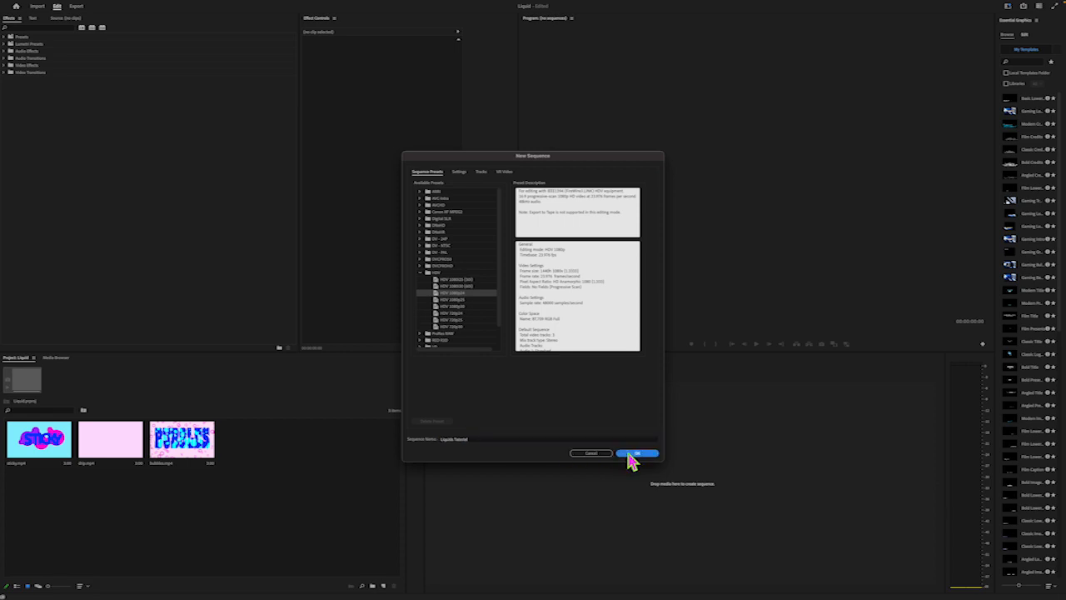
click(317, 475)
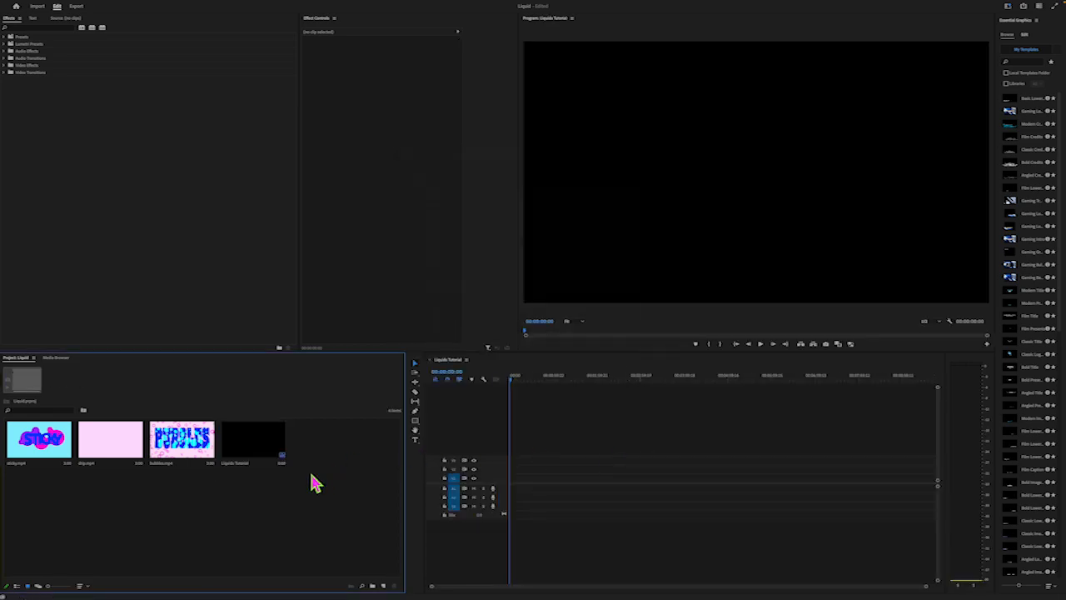
Place bubbles.mp4 at the start of the sequence's first video track, keeping the existing sequence settings
drag(186, 448, 512, 491)
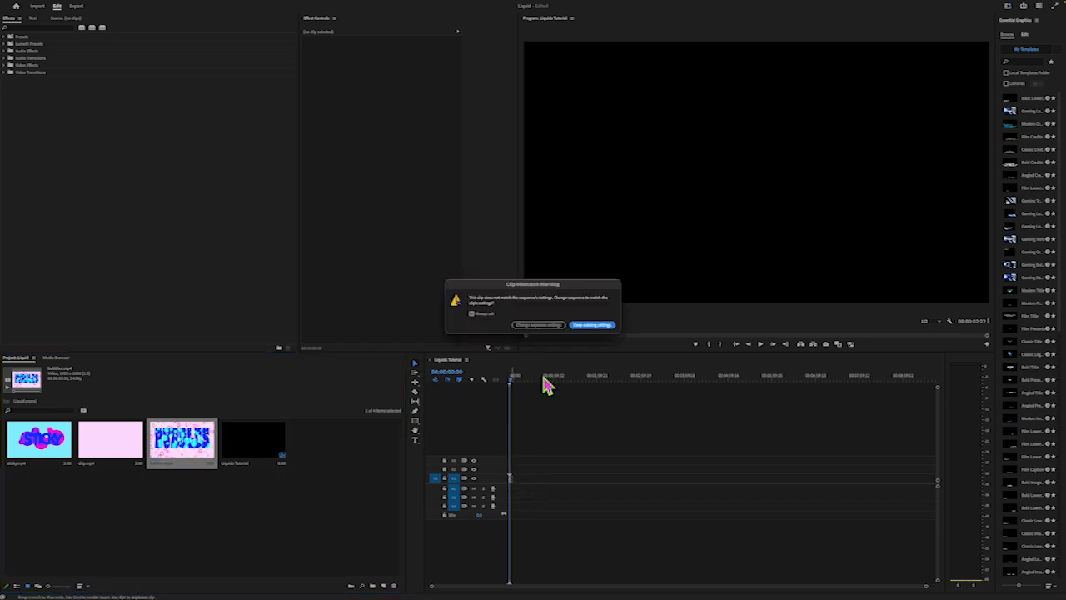
click(591, 325)
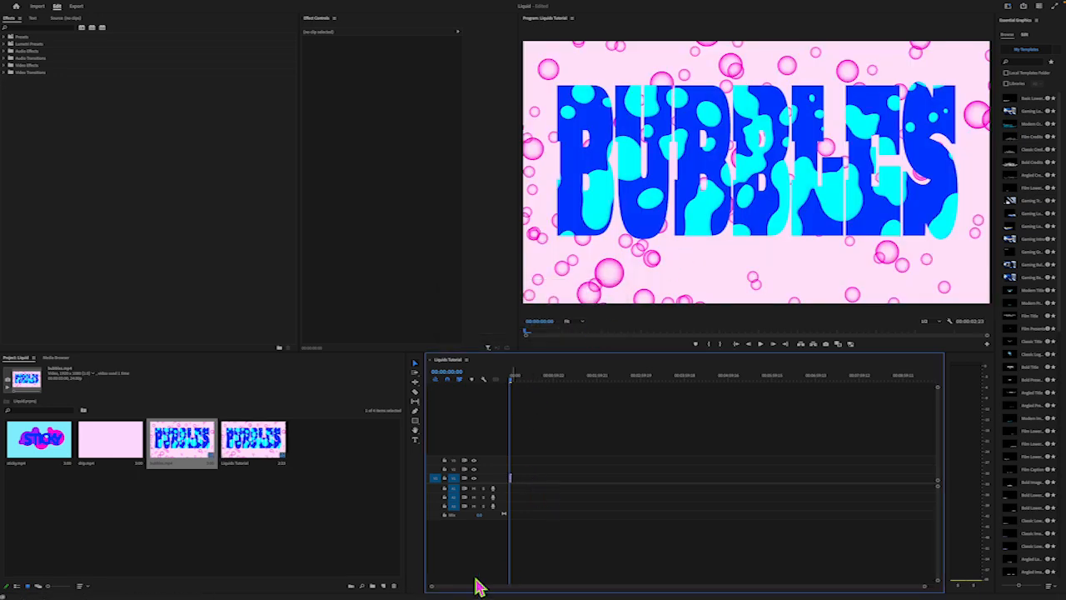
drag(925, 588, 774, 592)
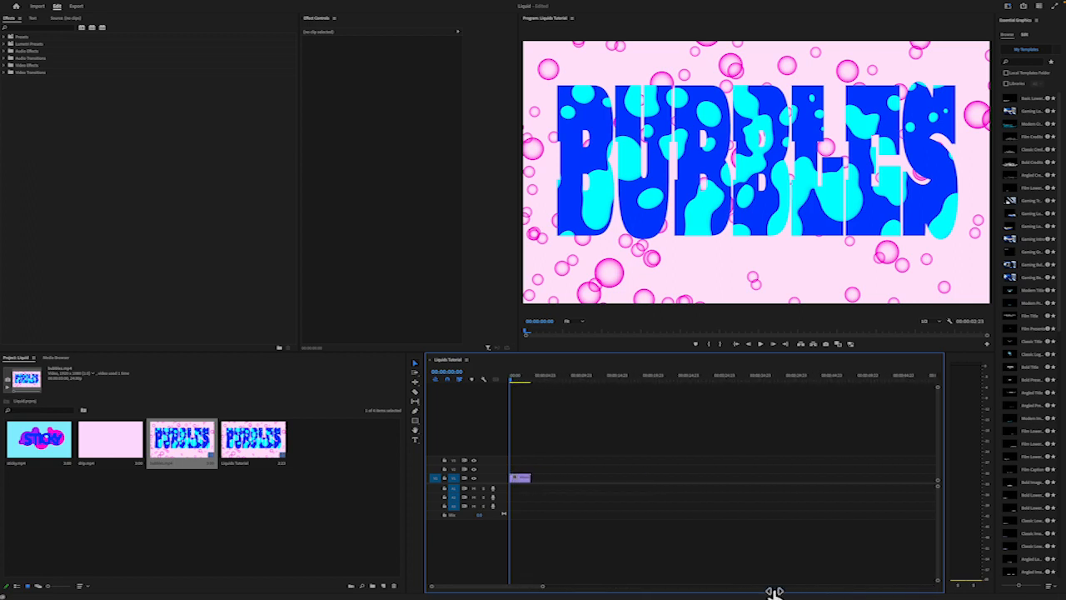
click(522, 383)
drag(522, 387, 500, 385)
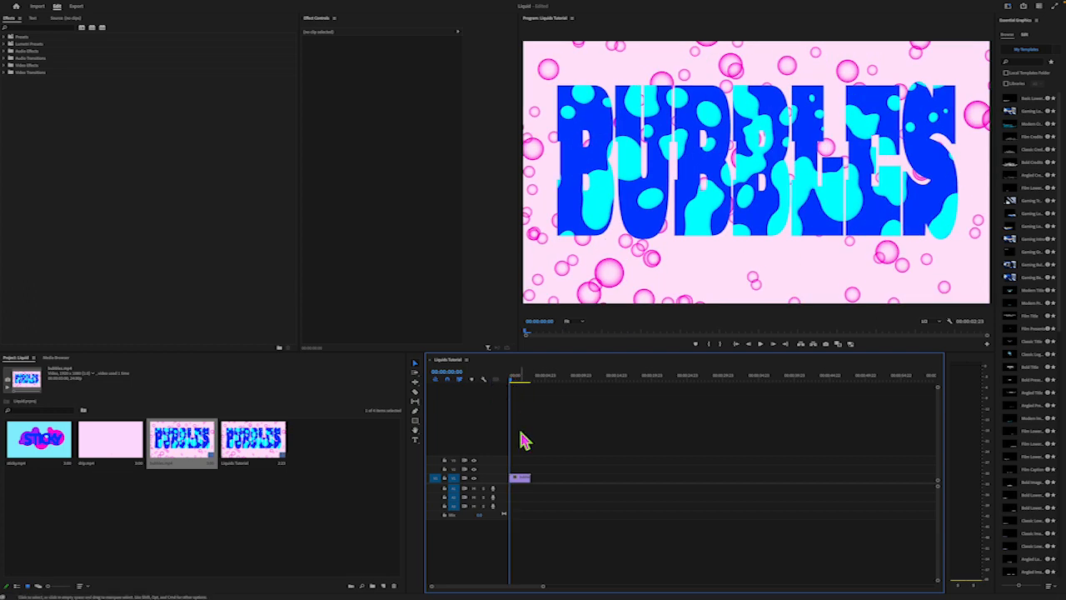
Set the Scale of the bubbles clip in the sequence to 100
click(526, 481)
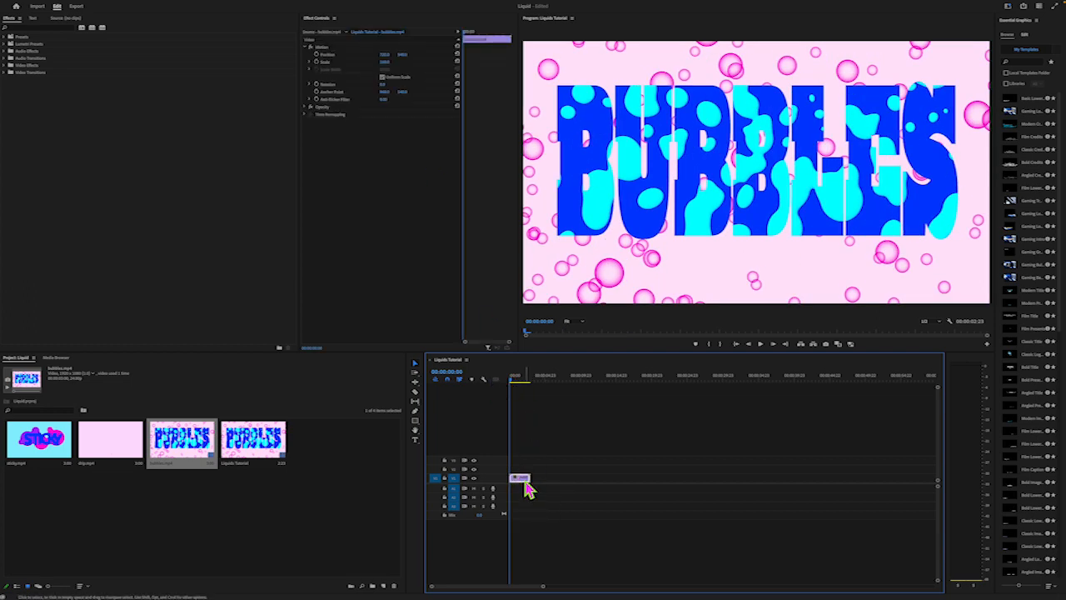
click(384, 61)
mouse_move(384, 61)
mouse_down()
mouse_move(365, 62)
mouse_move(396, 62)
mouse_move(384, 65)
mouse_up()
click(385, 61)
text(100)
key(Return)
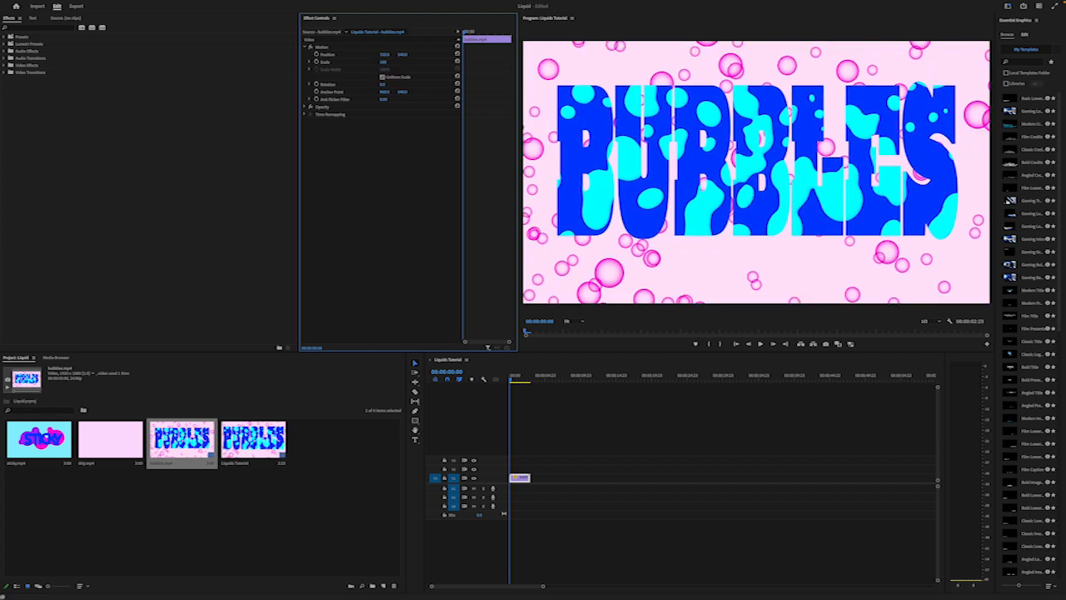
Add sticky.mp4 and drip.mp4 end to end behind the bubbles clip on the first video track
click(222, 552)
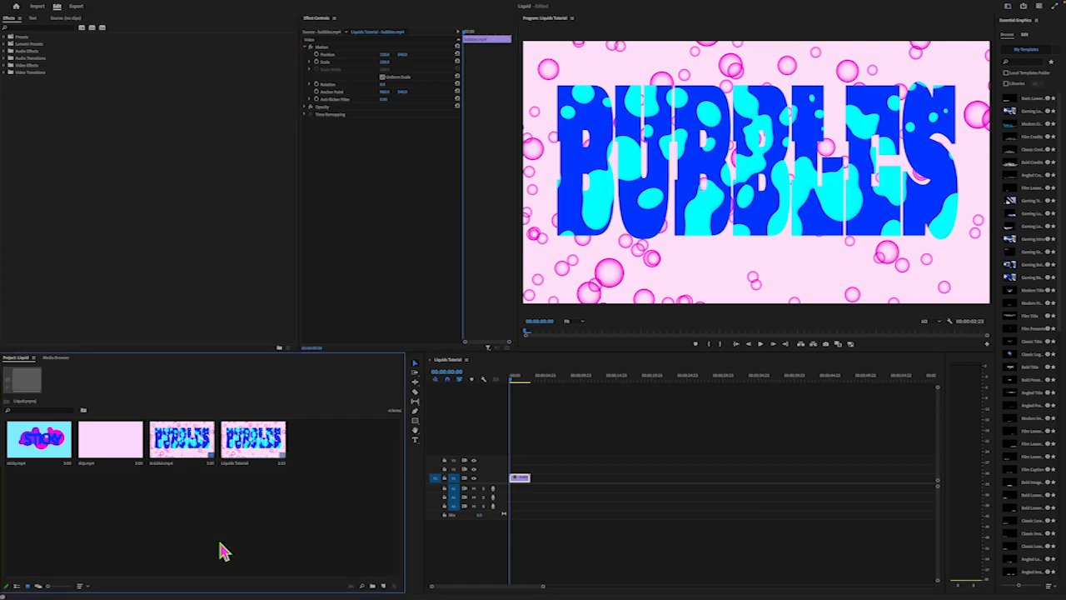
click(38, 439)
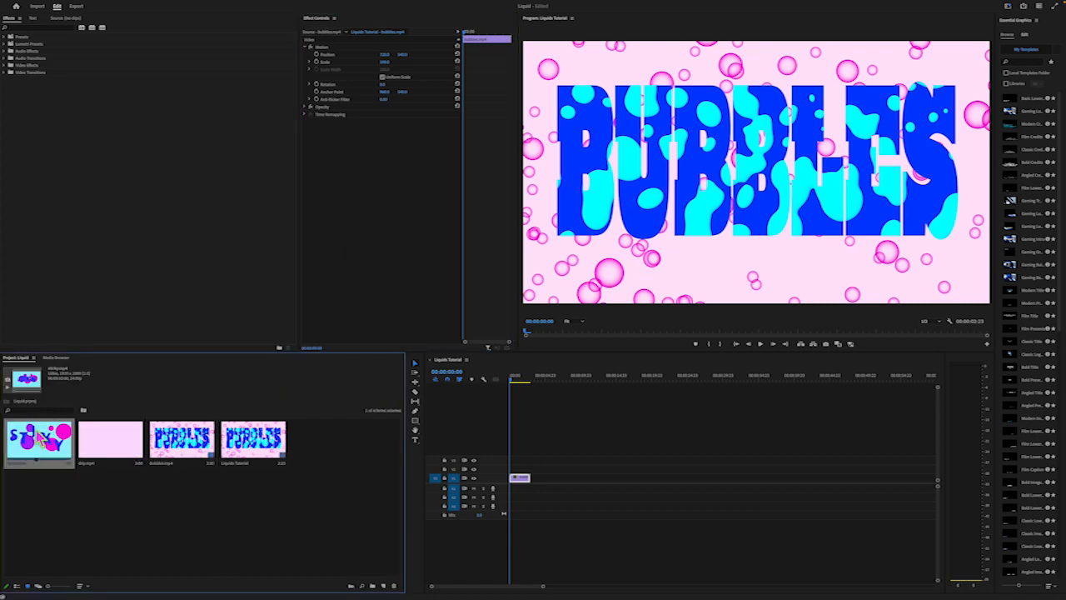
drag(40, 439, 547, 494)
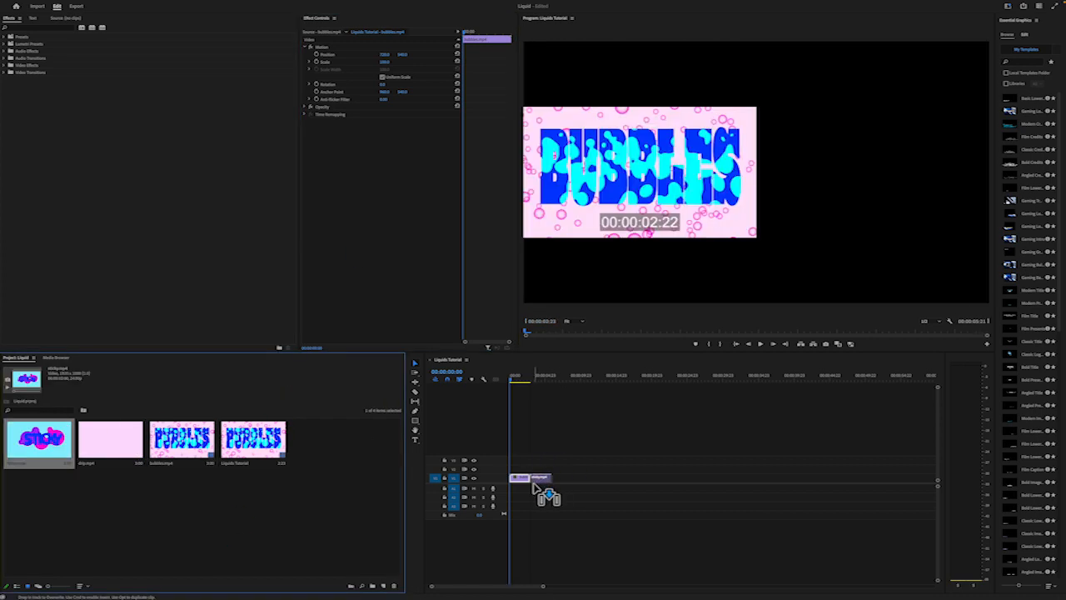
click(177, 513)
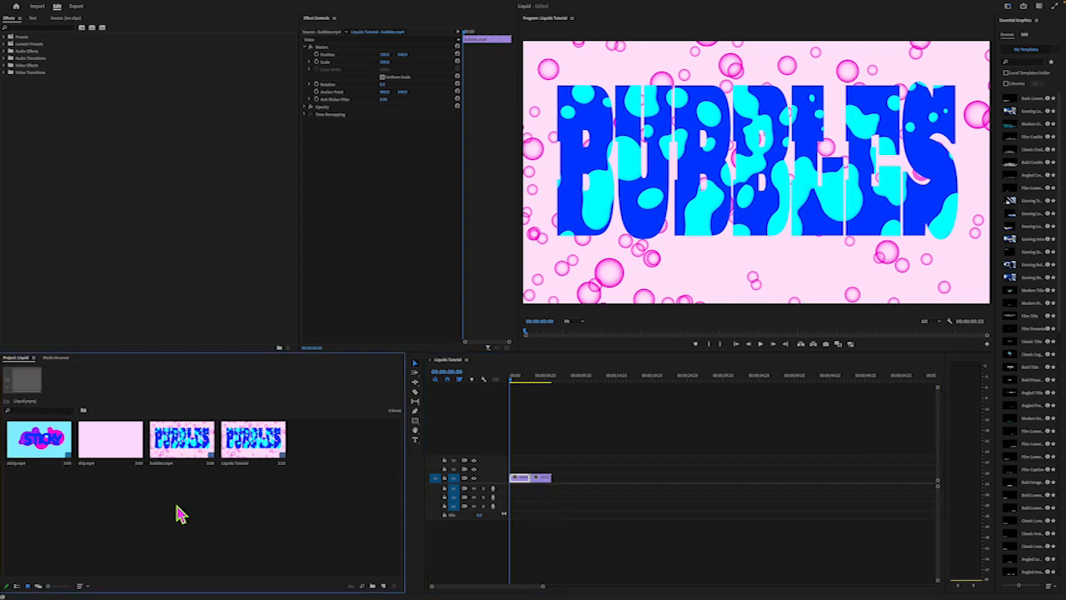
click(115, 444)
drag(114, 435, 564, 492)
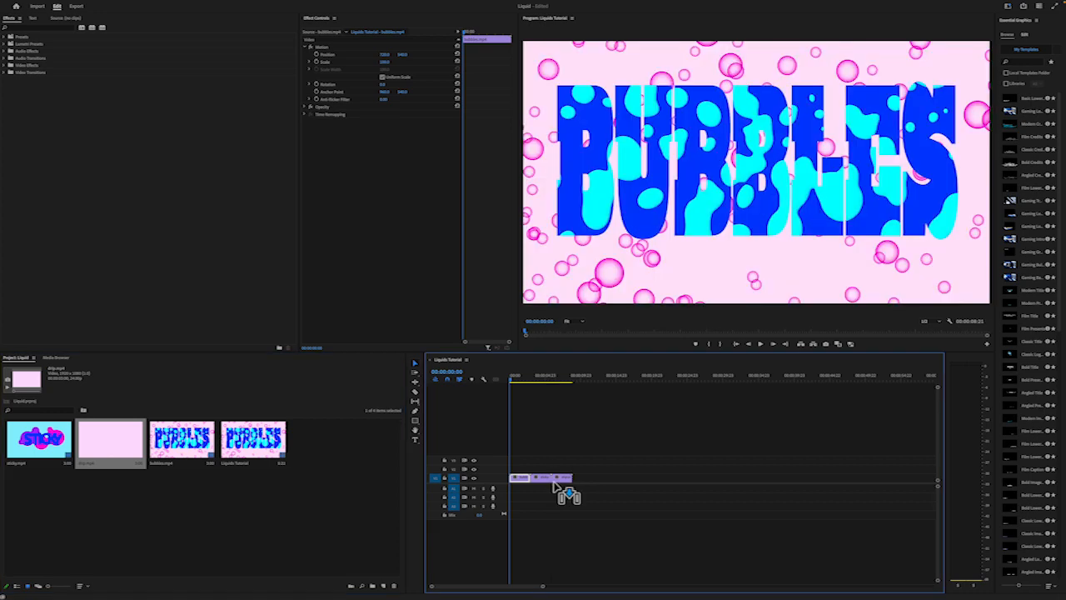
Review the assembled sequence by scrubbing the playhead through the sticky and bubbles clips
drag(514, 386, 540, 425)
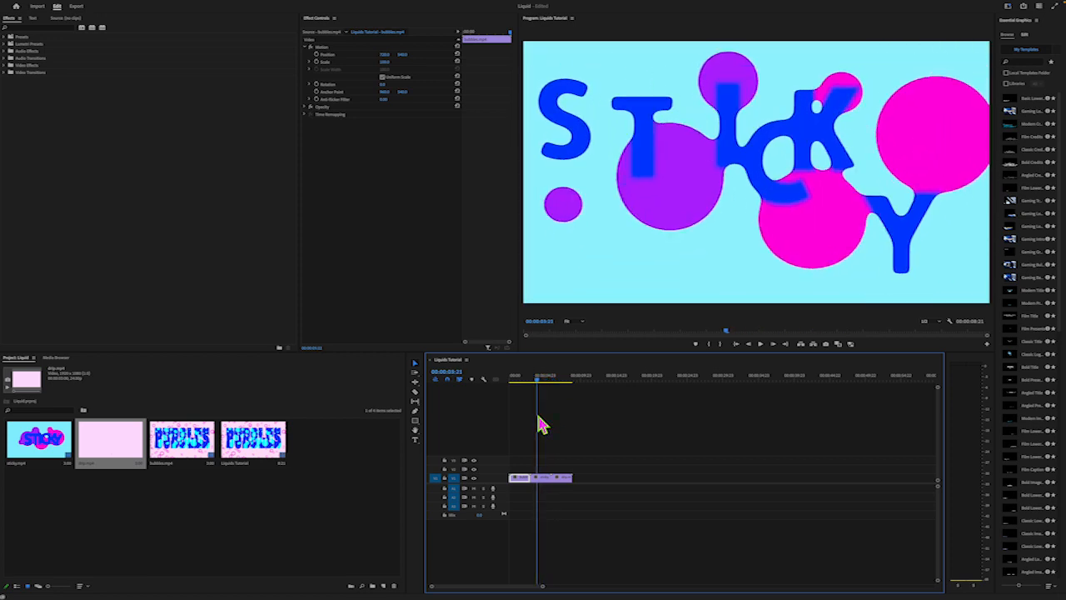
click(594, 463)
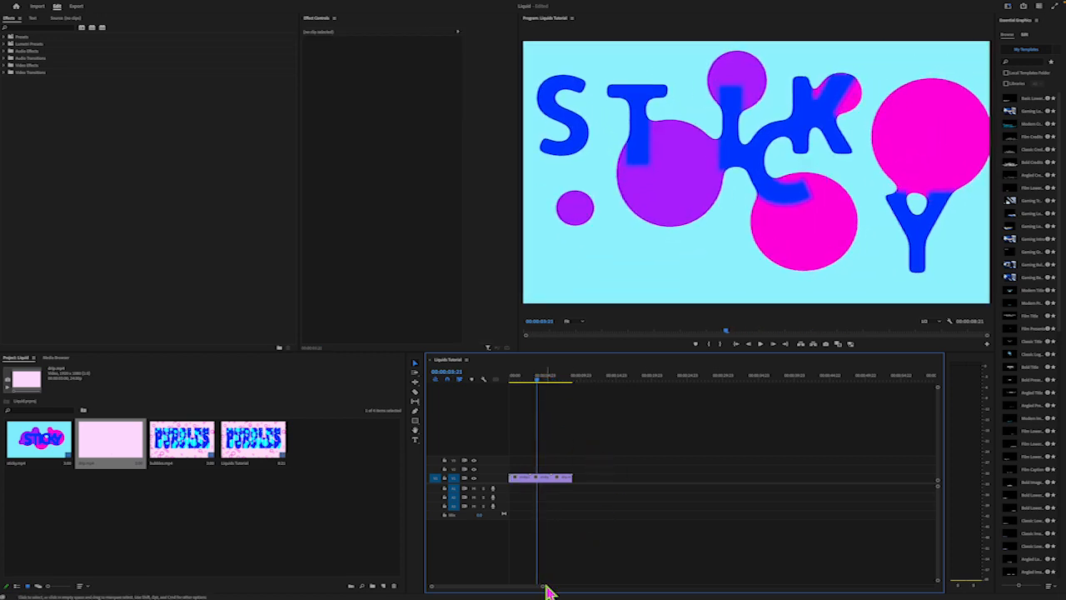
drag(542, 586, 506, 593)
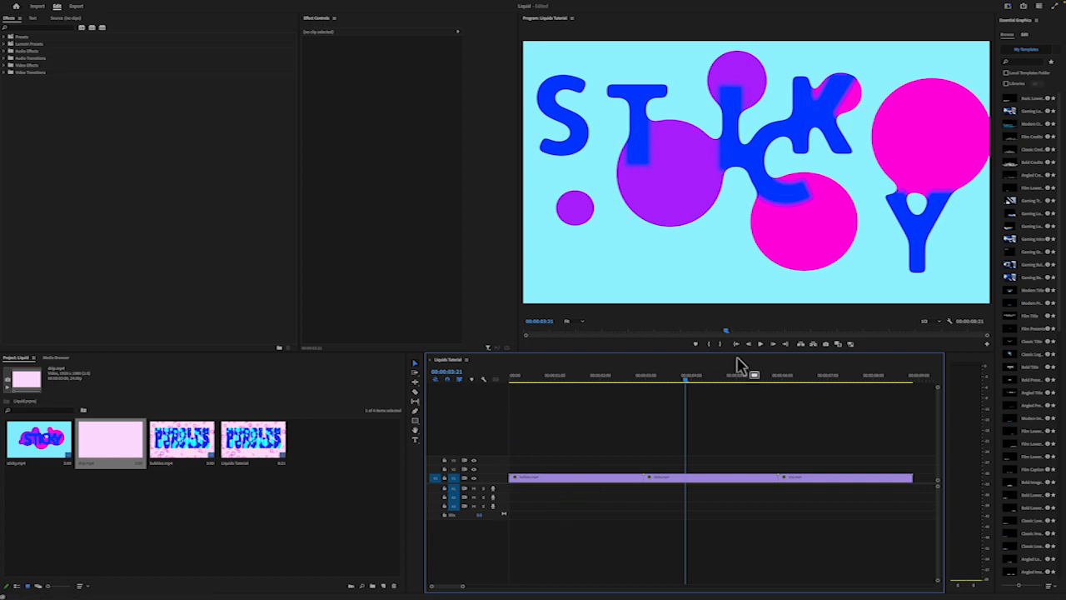
drag(688, 388, 588, 450)
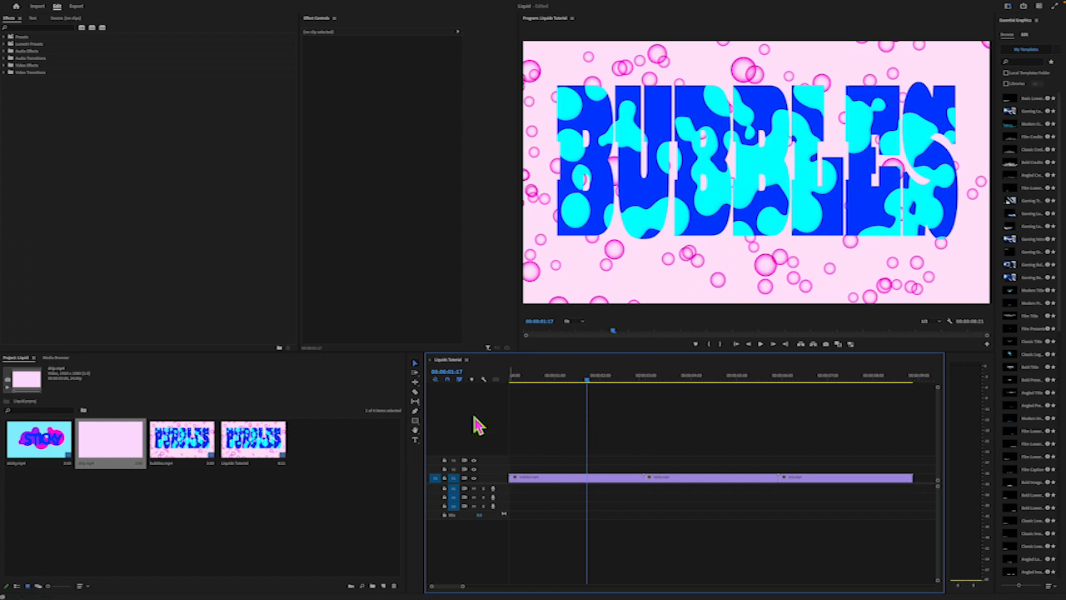
Open the media export settings for the Liquids Tutorial sequence and set the output location to the Desktop
mouse_move(143, 2)
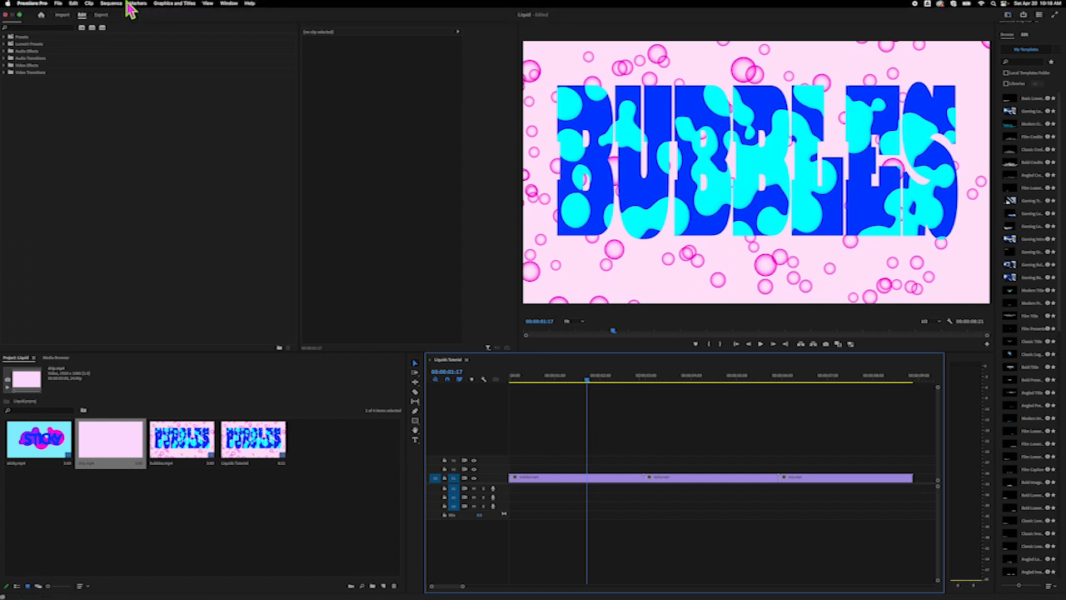
click(59, 4)
mouse_move(95, 205)
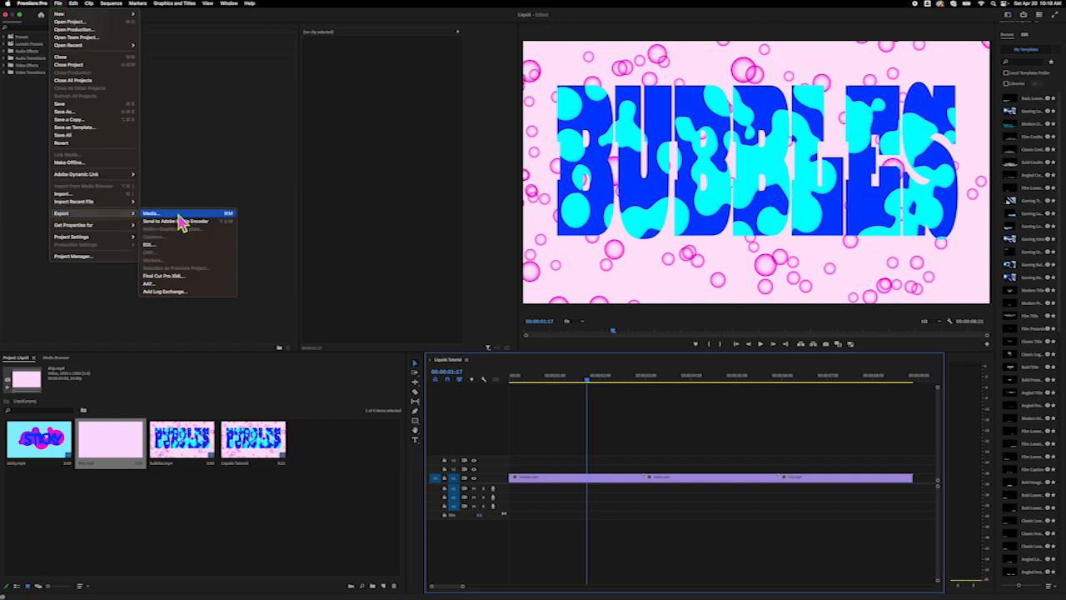
click(178, 216)
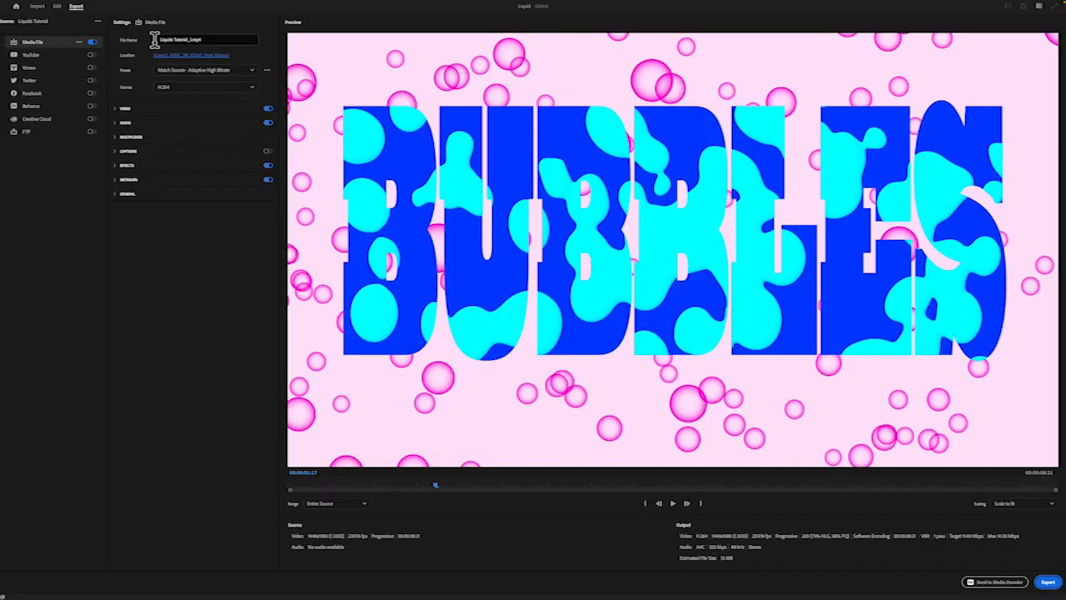
click(203, 57)
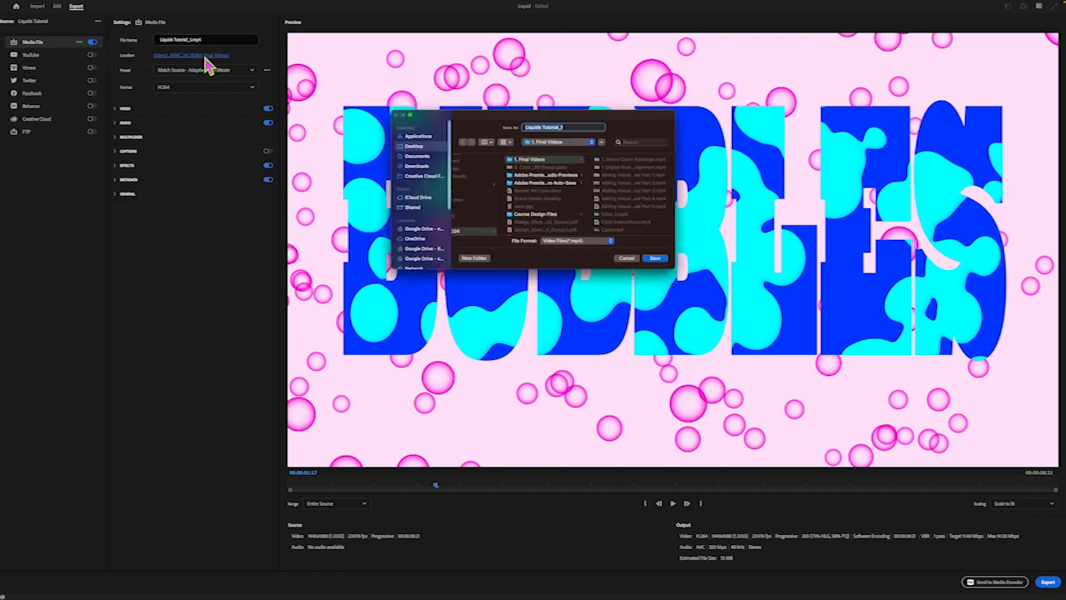
click(424, 147)
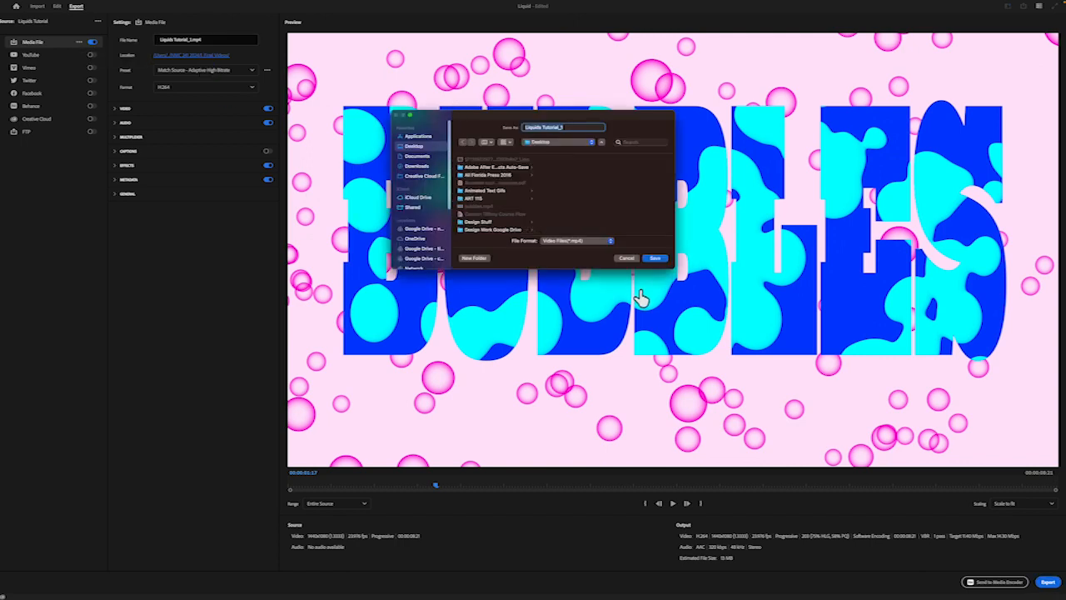
click(656, 259)
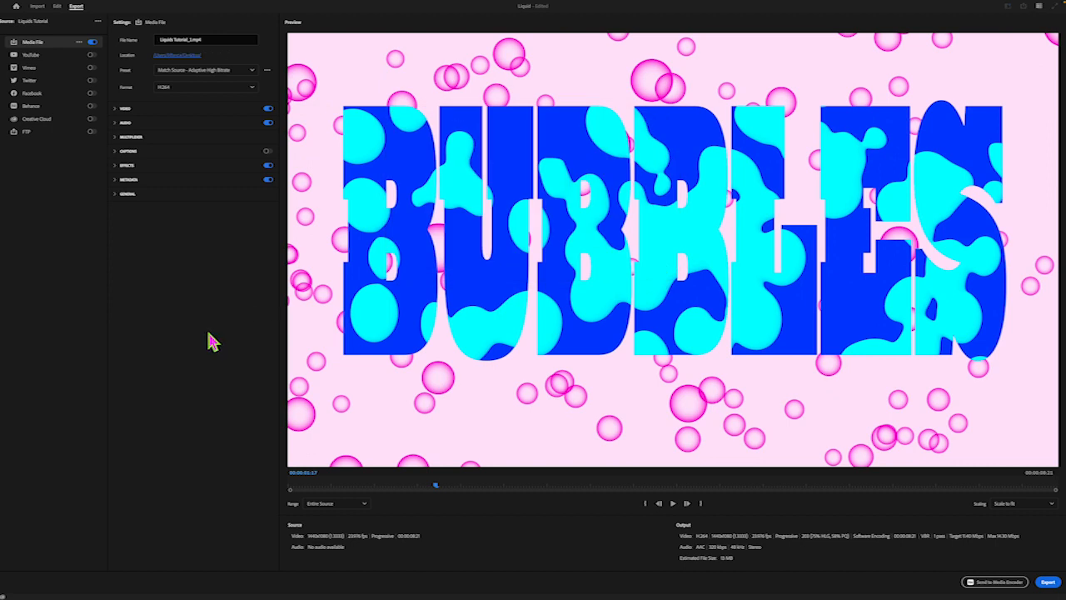
Choose the High Quality 720p HD export preset and keep H.264 as the format
click(209, 73)
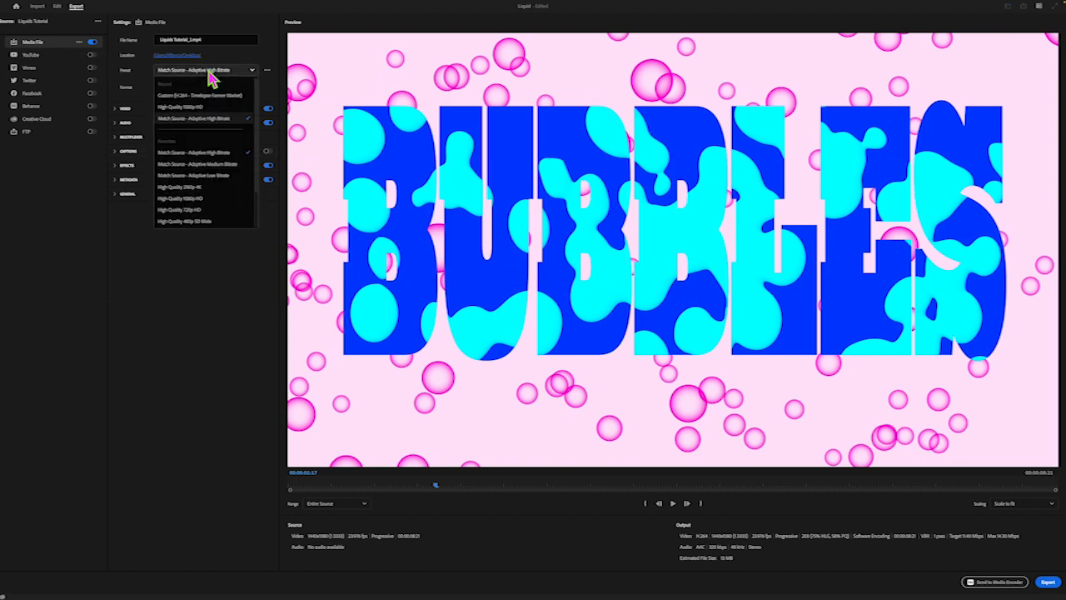
click(189, 211)
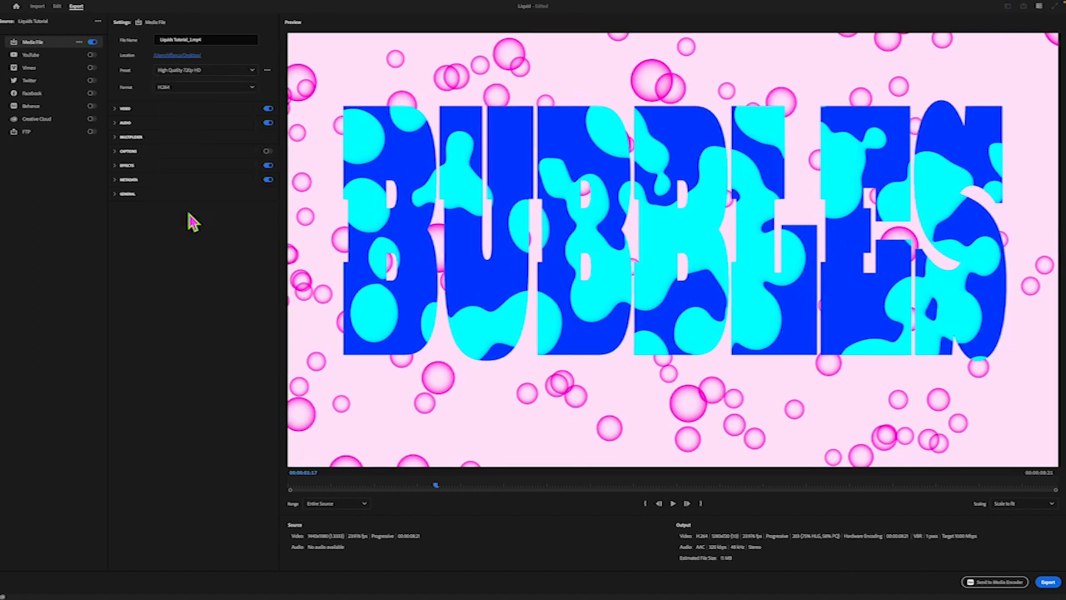
click(234, 72)
click(186, 298)
click(248, 87)
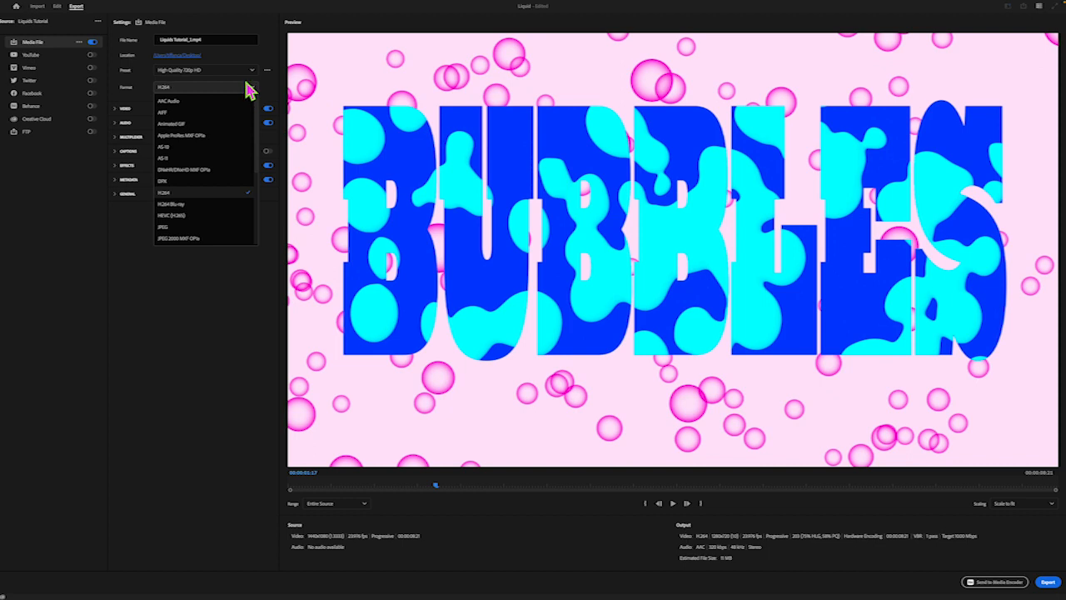
click(248, 87)
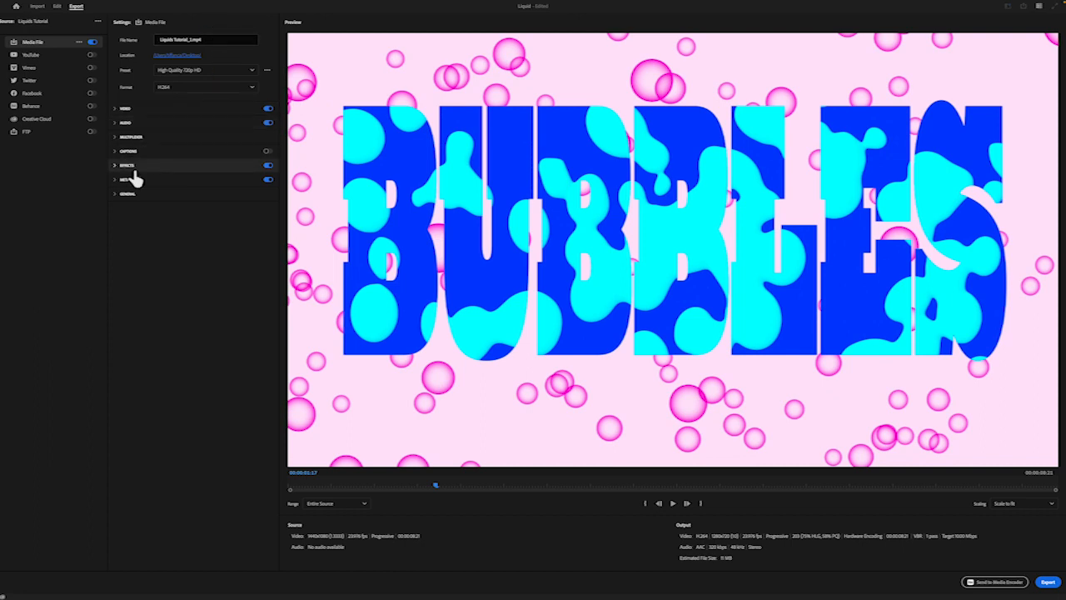
Turn off audio for the output and export the video
click(267, 124)
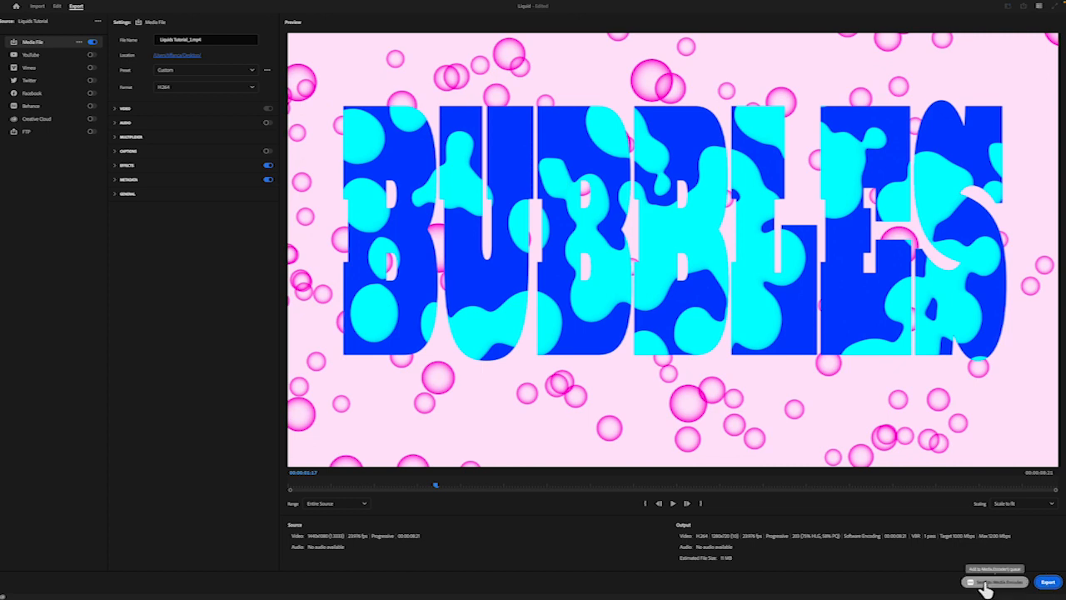
click(1048, 583)
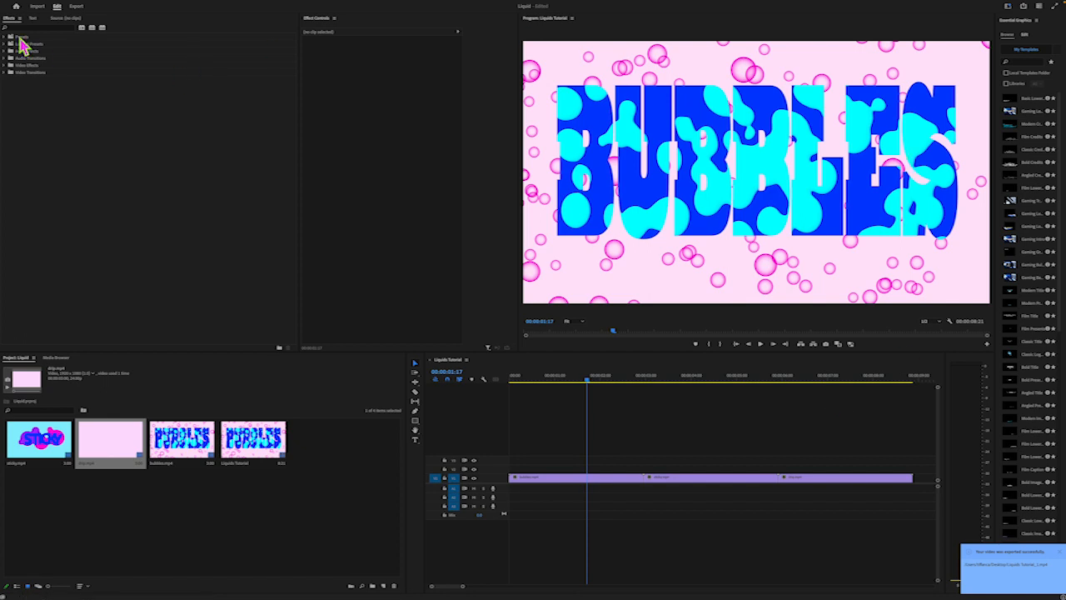
Take the editor window out of full screen and reposition it on the desktop
mouse_move(173, 9)
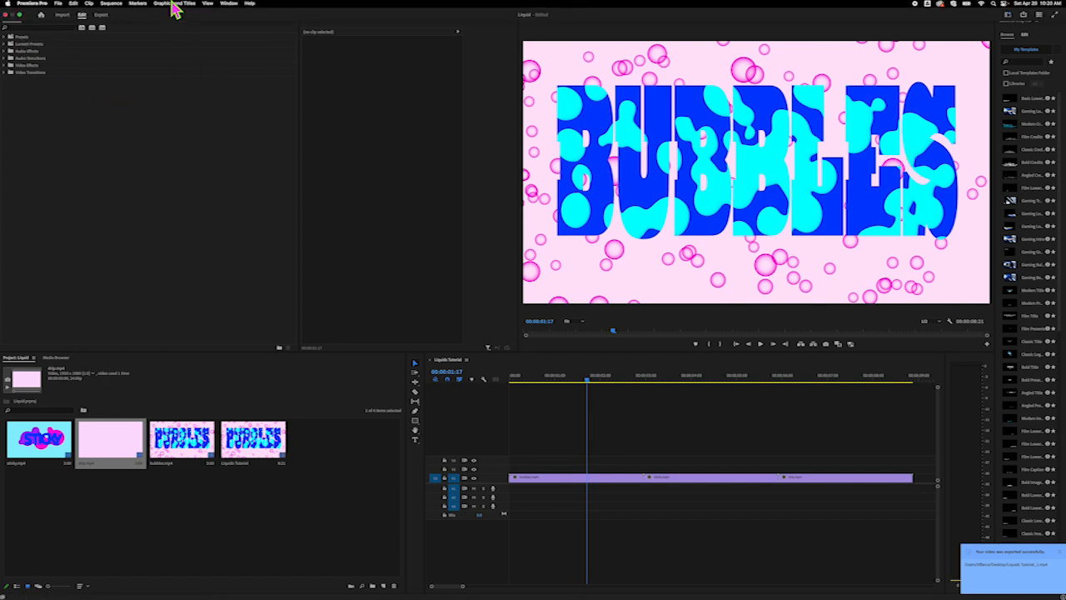
click(19, 16)
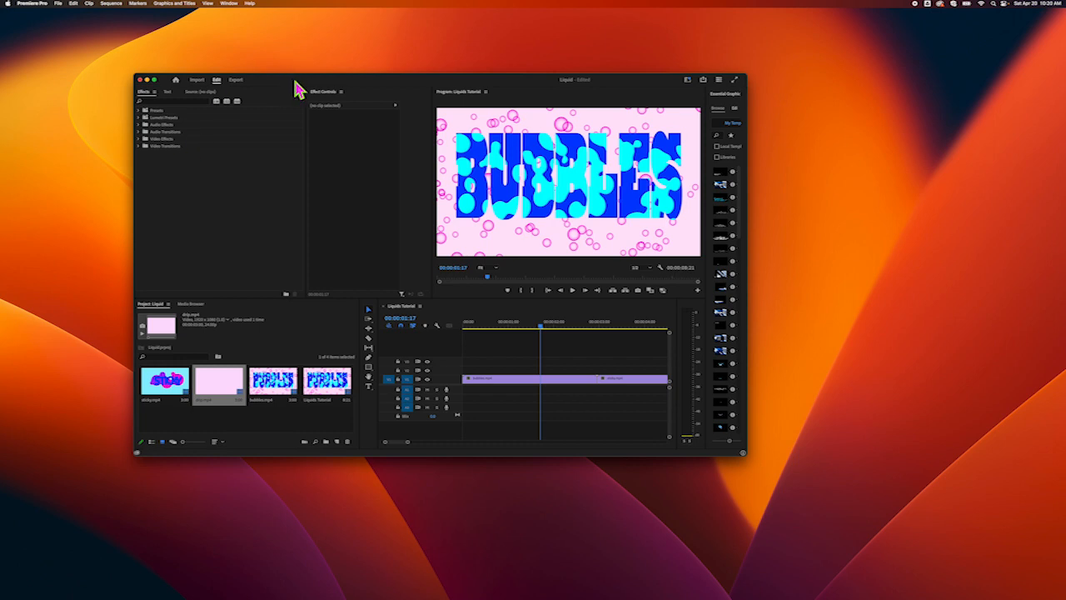
drag(295, 82, 253, 52)
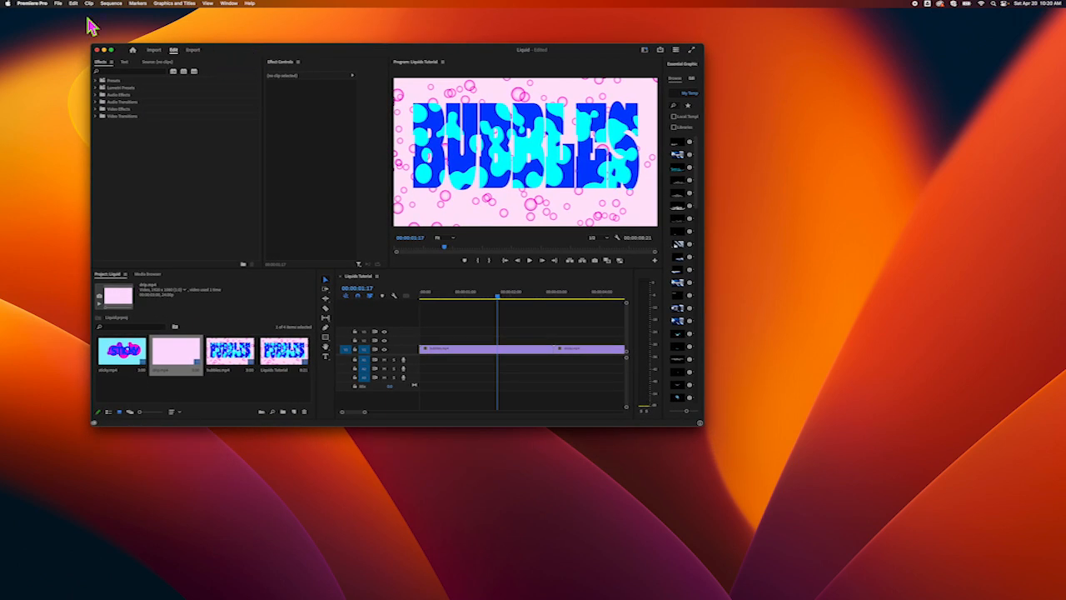
Save the Liquid project and minimize its window
click(59, 4)
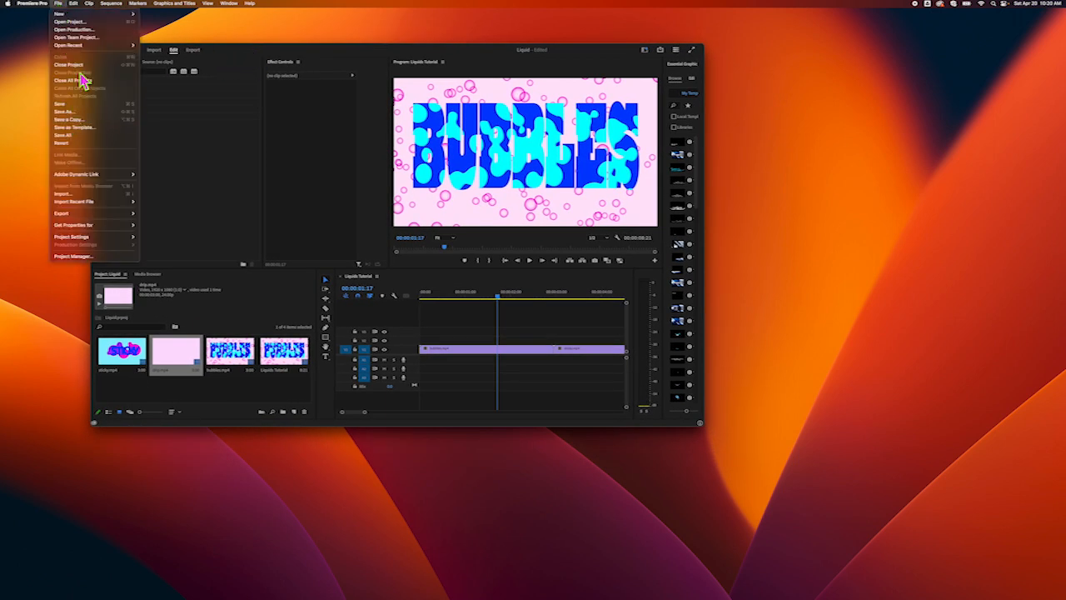
click(73, 104)
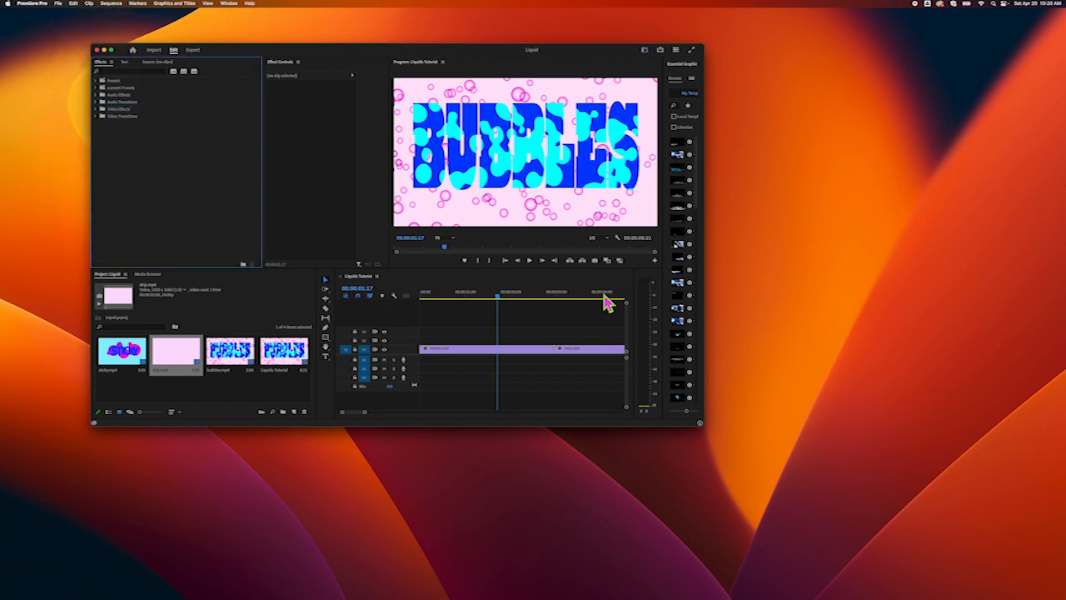
click(104, 50)
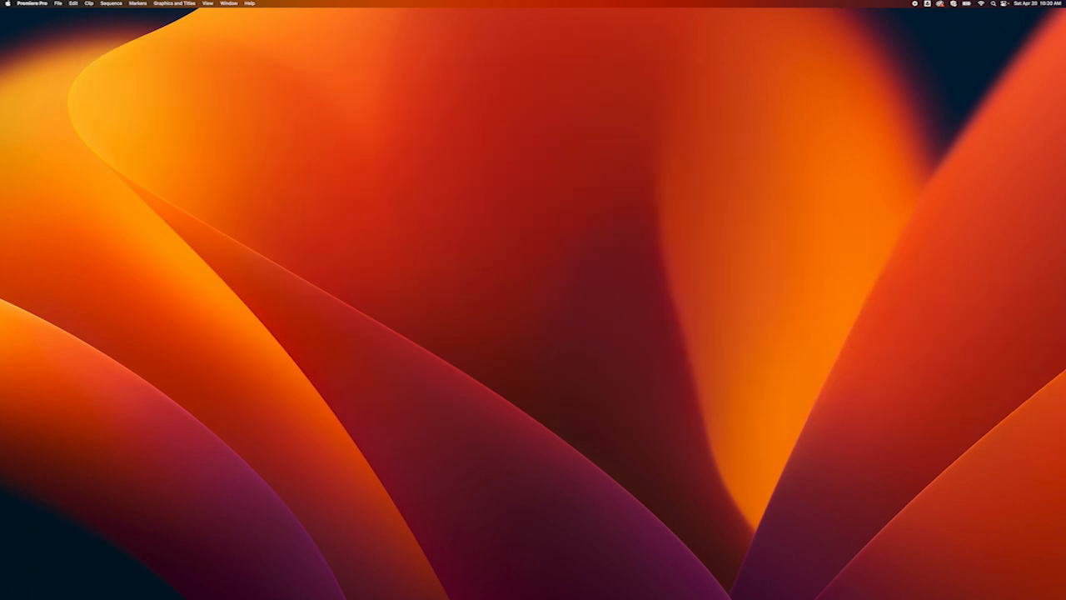
Place the exported Liquids Tutorial_1.mp4 on a clear area of the desktop and open it in a Quick Look preview
drag(936, 379, 294, 173)
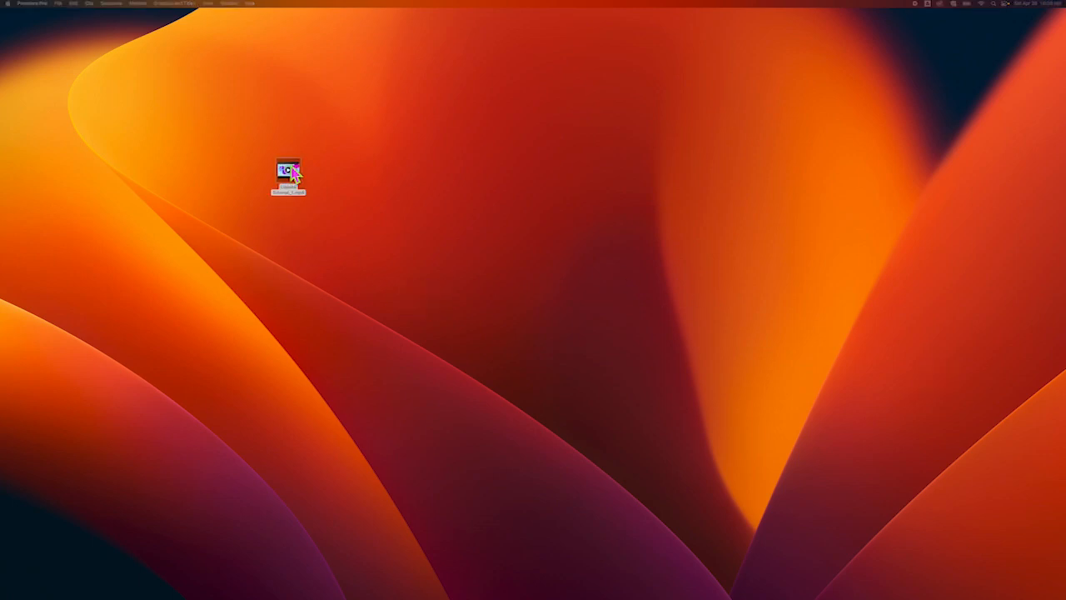
drag(293, 173, 293, 173)
click(296, 187)
key(space)
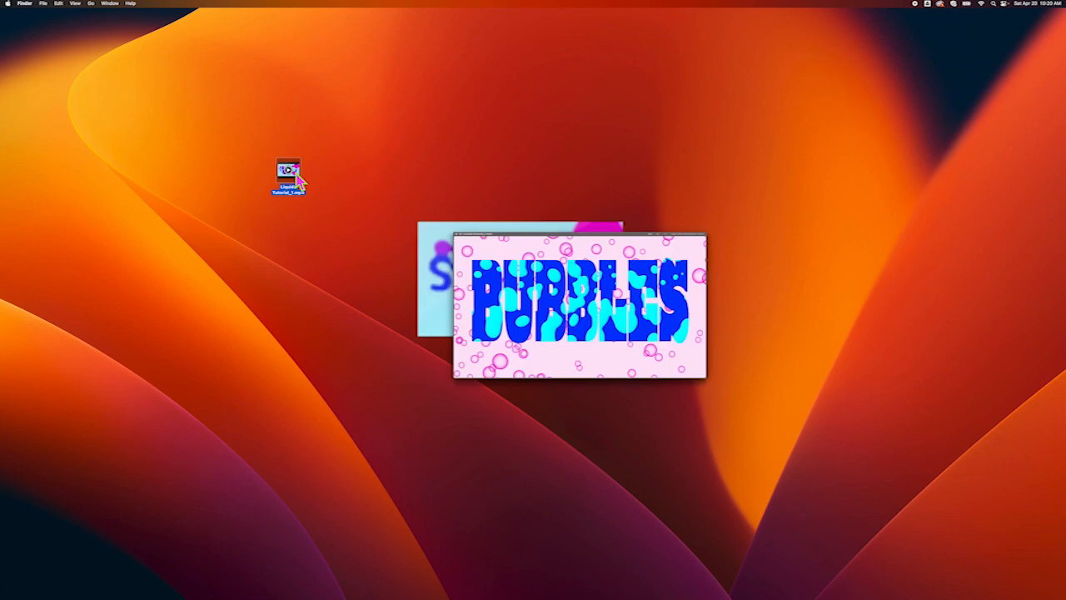
Review the exported video in an enlarged preview by scrubbing through its animations, and close the preview
drag(836, 299, 517, 114)
drag(745, 374, 977, 544)
drag(795, 111, 721, 81)
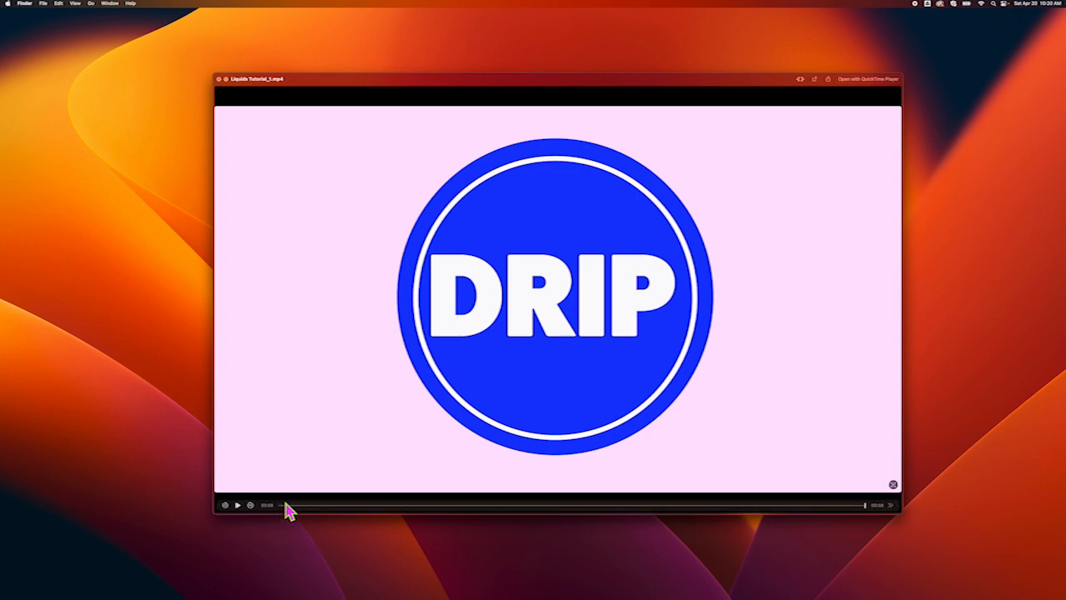
drag(285, 505, 592, 424)
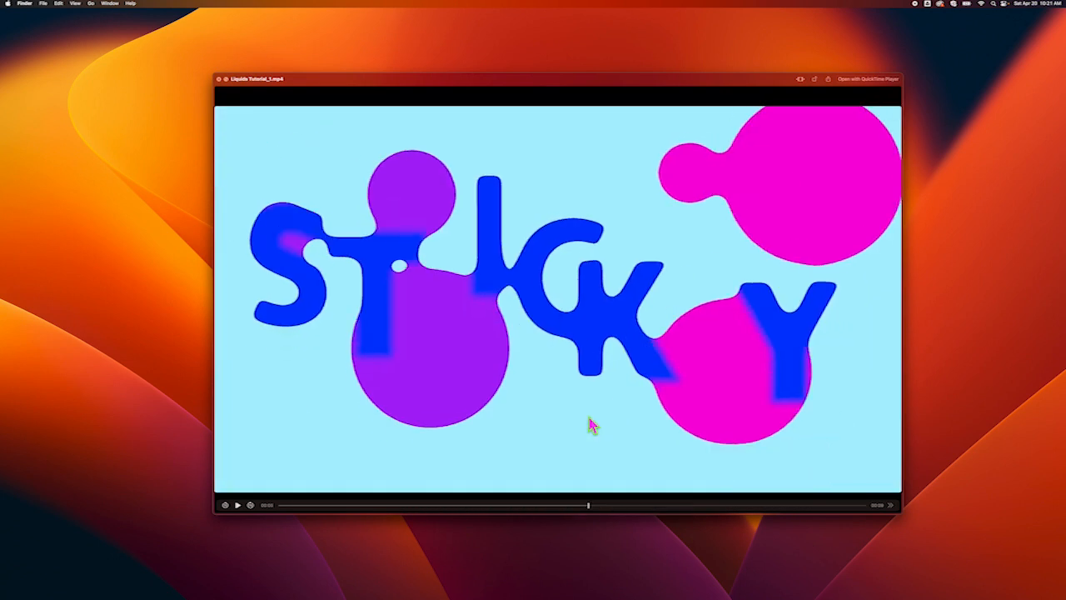
drag(463, 83, 463, 71)
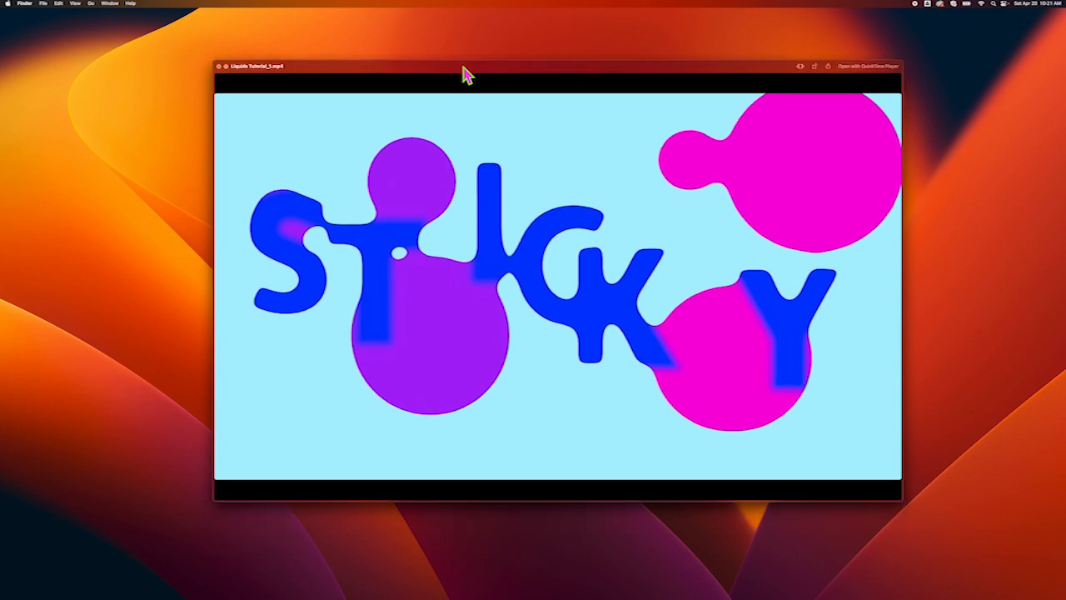
drag(588, 498, 606, 398)
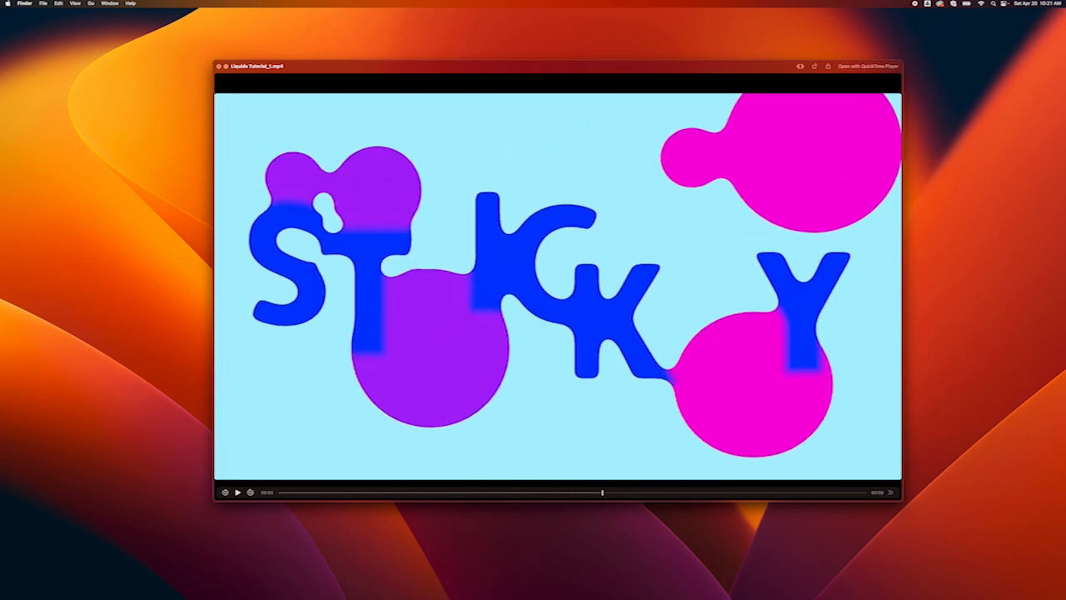
click(219, 67)
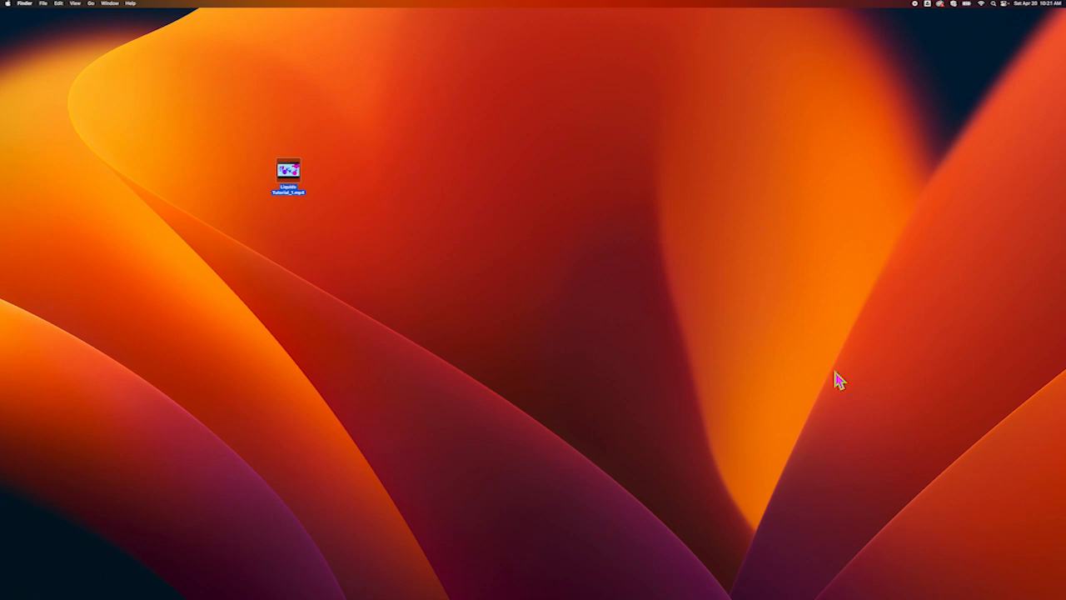
mouse_move(472, 590)
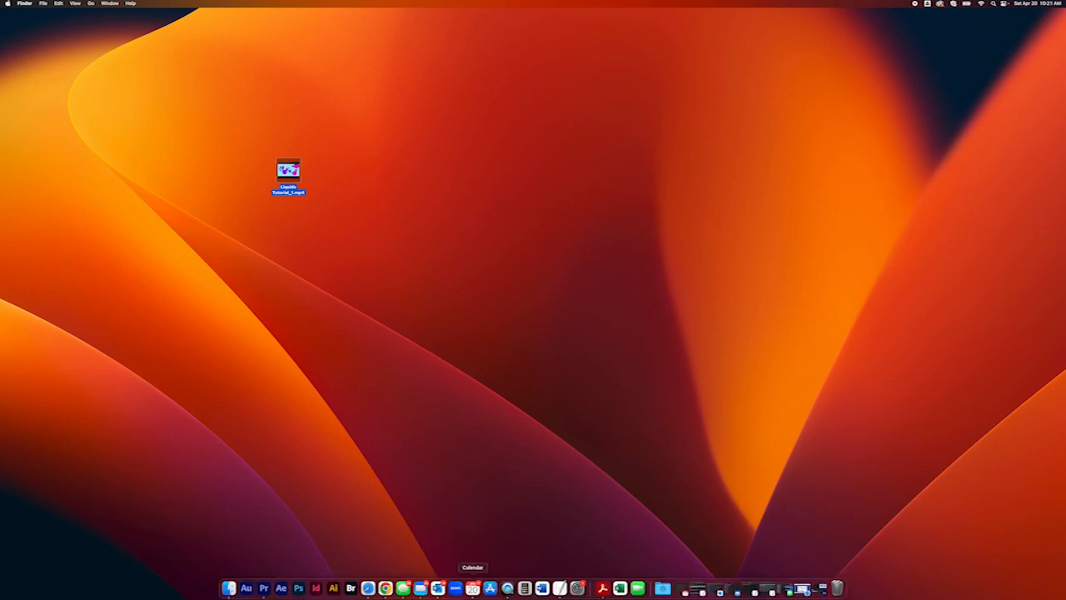